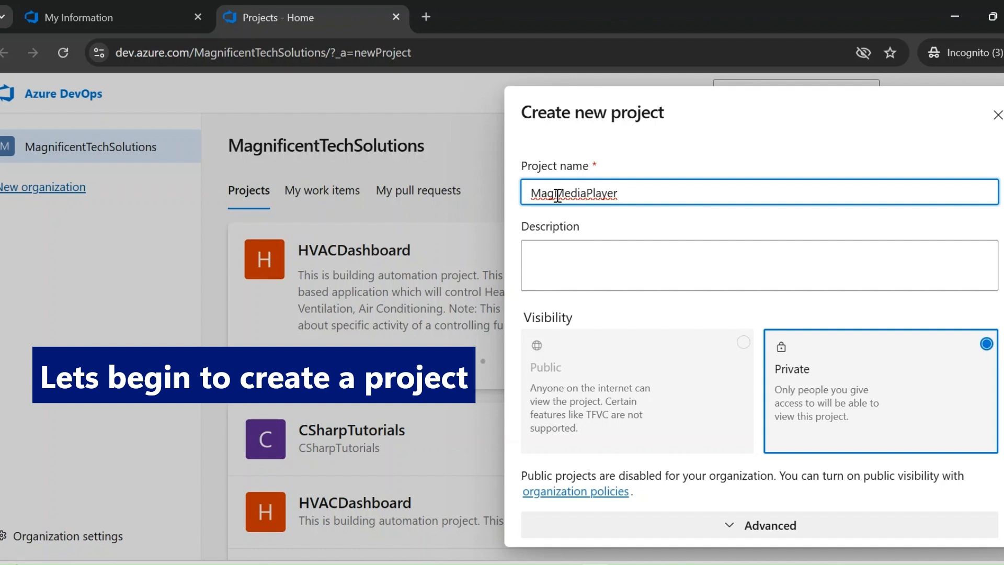
Step: Begin the new project's description with "This Project involves building a custom Media player app."
click(629, 268)
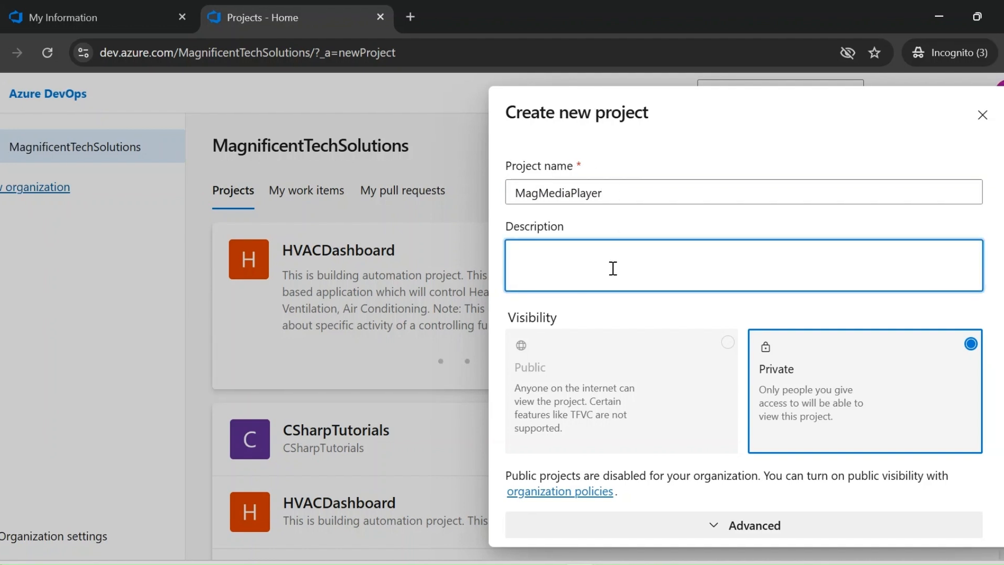
text(This Project involves)
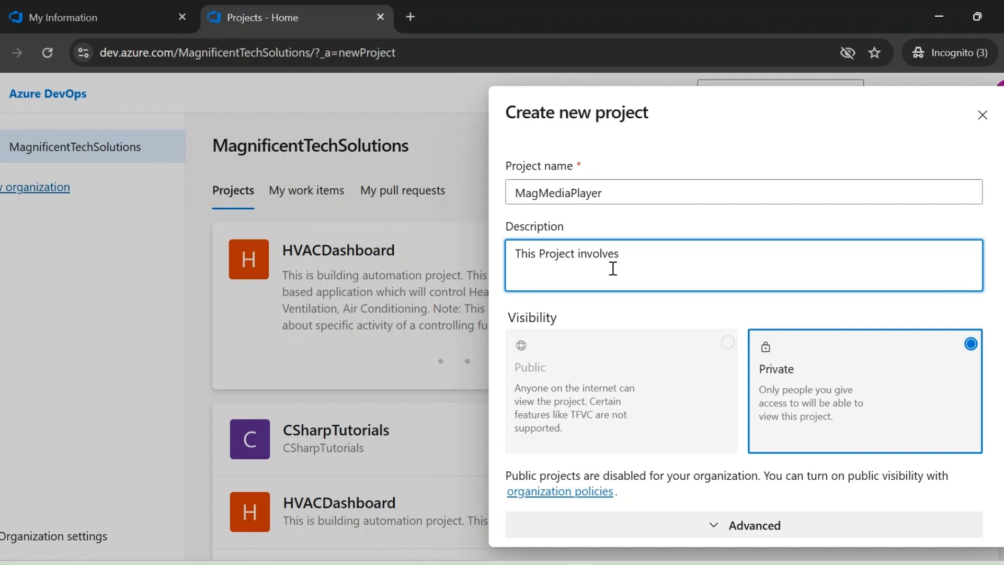
text(build)
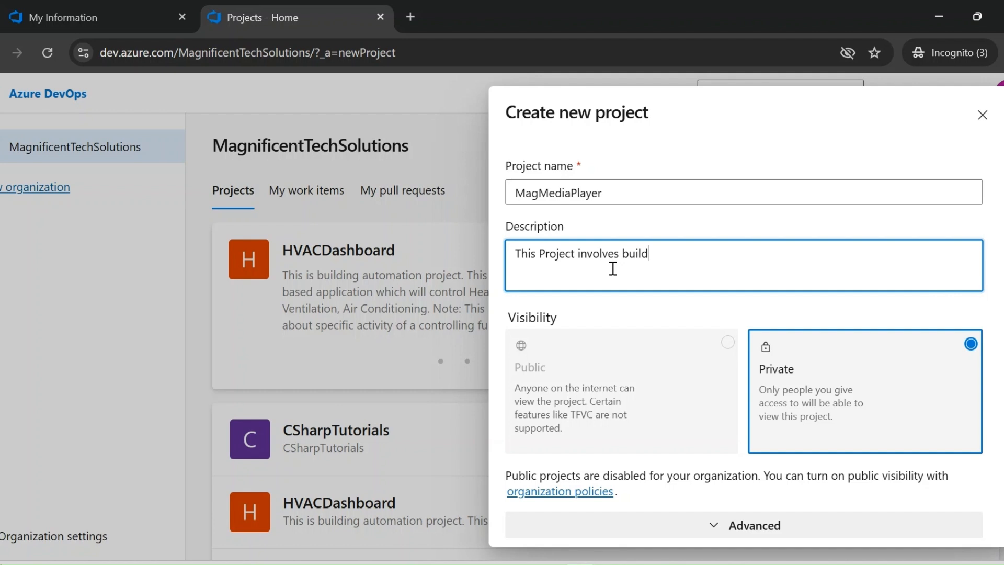
text(ing a custom Media player app)
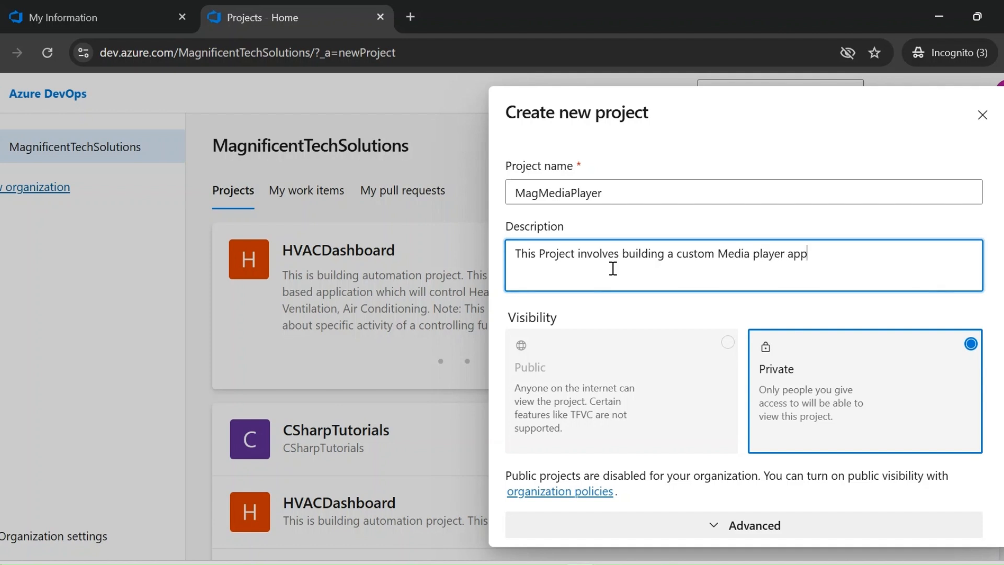
text(land)
key(BackSpace)
key(BackSpace)
key(BackSpace)
key(BackSpace)
key(BackSpace)
text(. )
Step: Add a "Key Features" heading to the description, followed by the lines "Play Pause , Skip, Stop" and "Playlist Management"
text(Key)
text( Feature)
text(s)
key(Return)
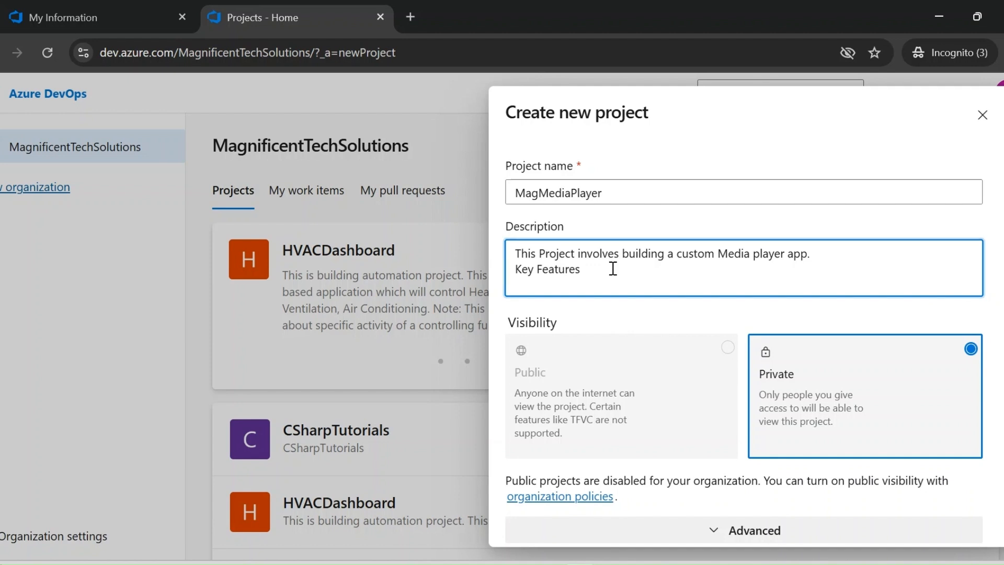
text(p)
key(BackSpace)
text(Play)
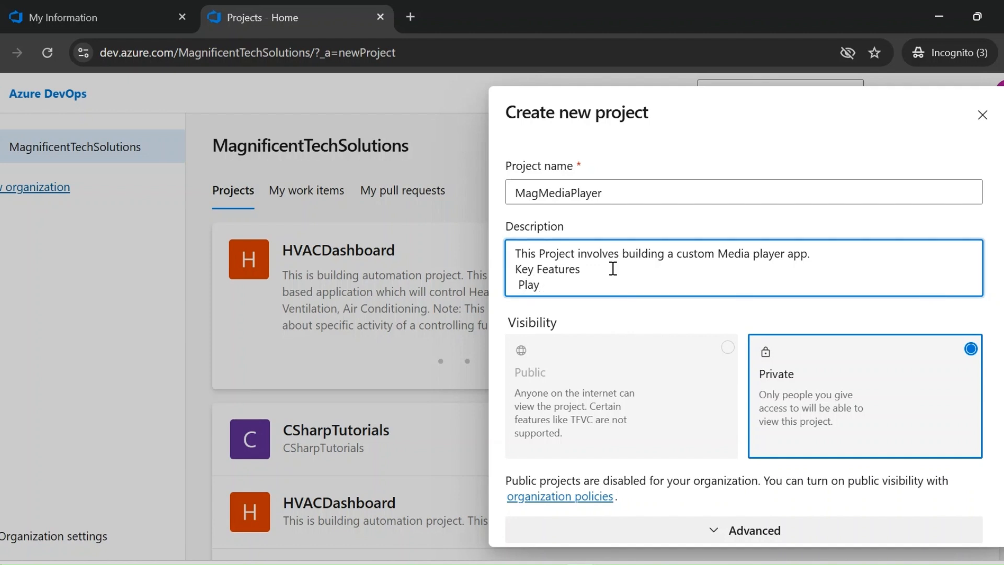
text( Pause , Skip, Stop)
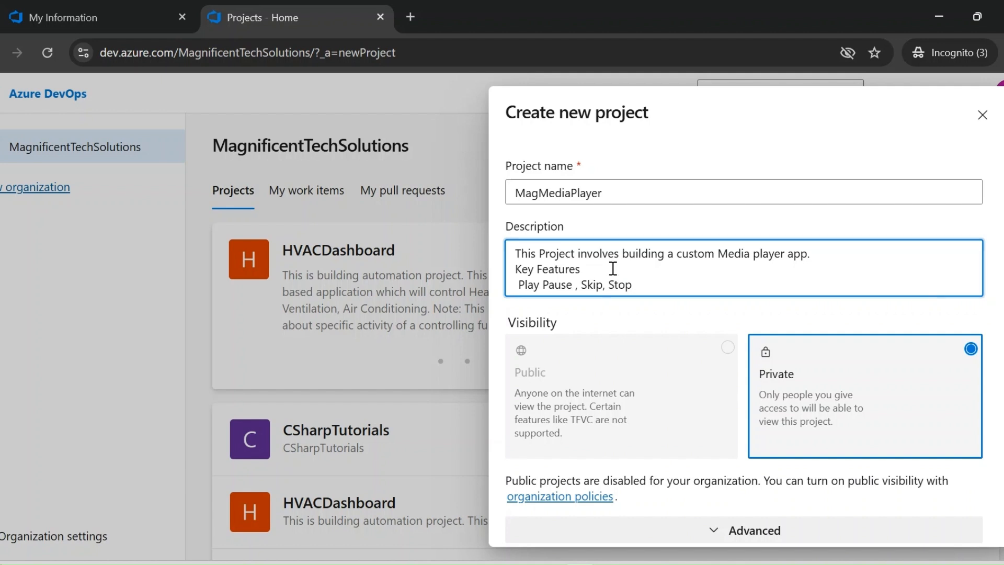
key(Return)
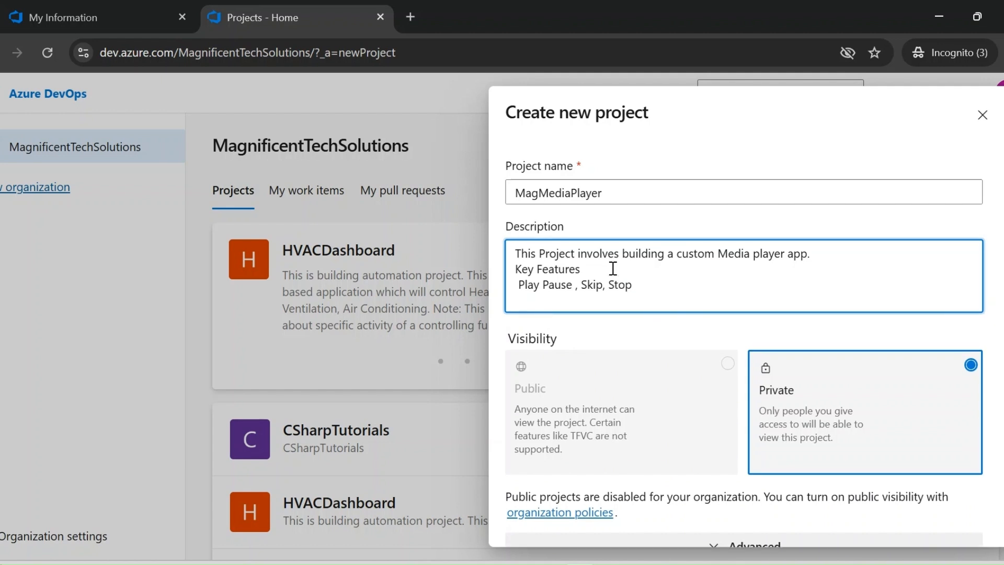
text(Playlist Management)
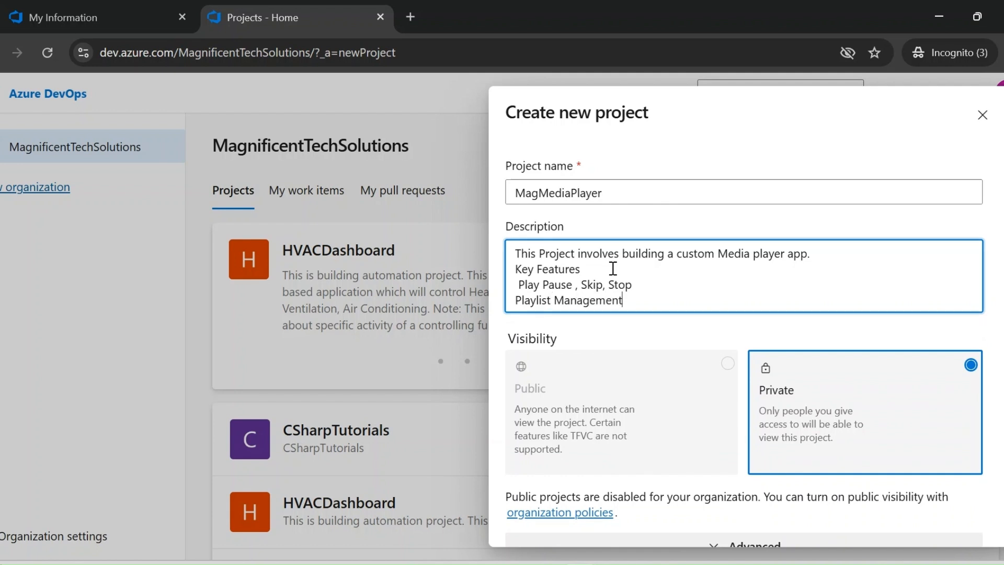
key(Return)
Step: Add the feature line "Support for Media Formats (MP3, MP4)" to the project description
text(Supoor)
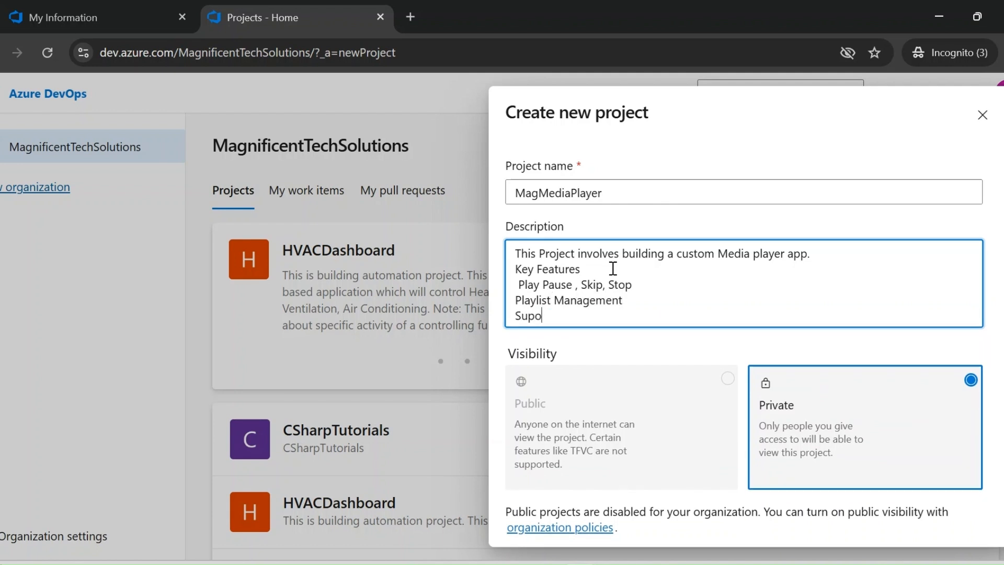
key(BackSpace)
key(BackSpace)
key(BackSpace)
text(port for)
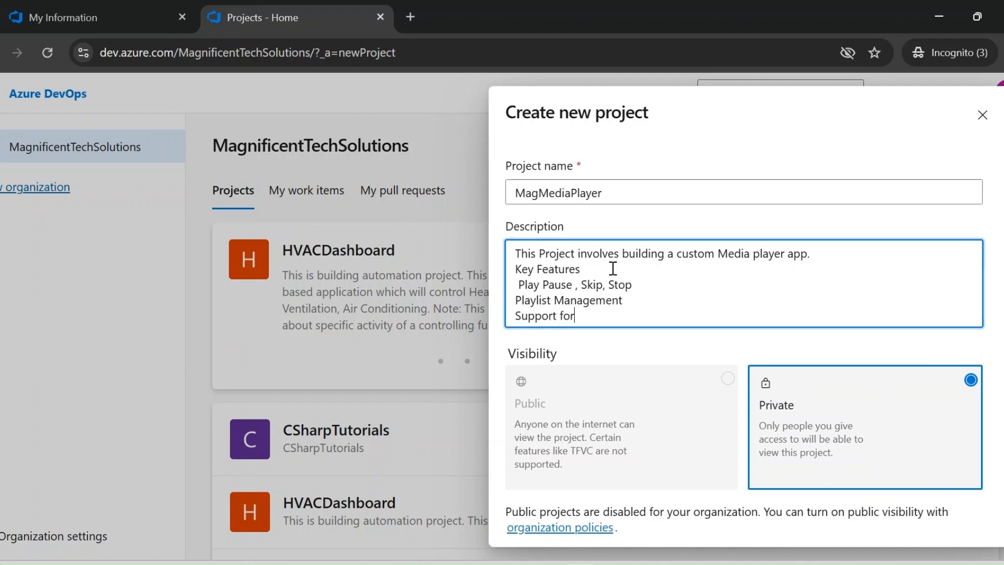
text( Media Forma)
key(BackSpace)
key(BackSpace)
key(BackSpace)
text(ir)
key(BackSpace)
text(rmats (Mp3)
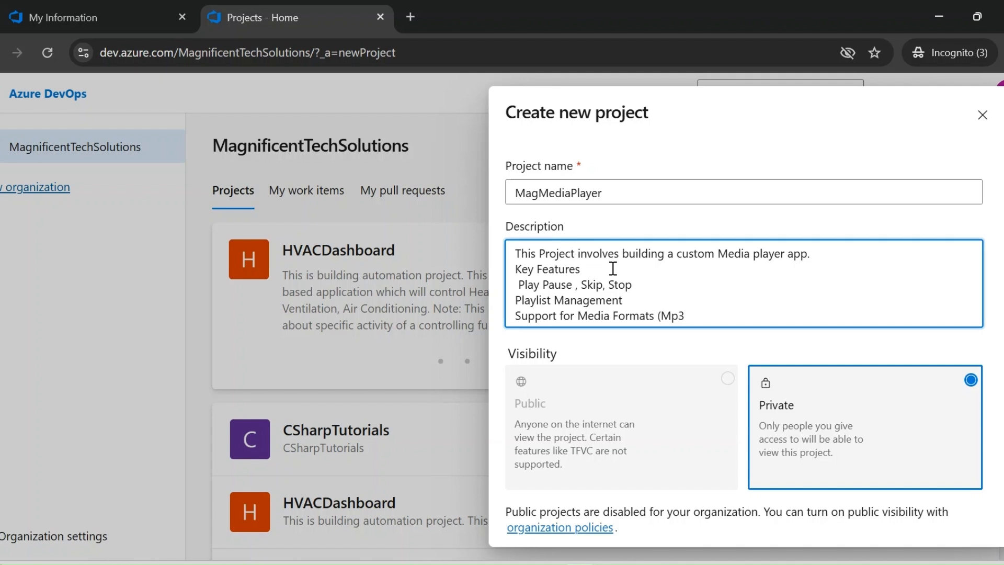
text(, MP4))
key(Left)
key(Left)
key(Left)
key(Left)
key(BackSpace)
text(P)
key(Return)
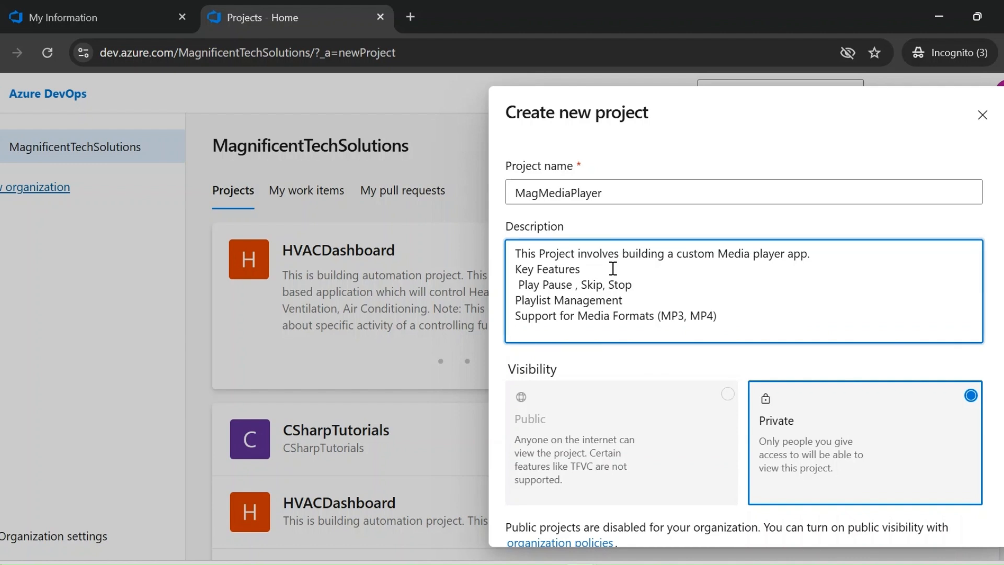
Step: Add "User-friendly Interface" as the last feature in the description, using the suggested spelling correction
text(UserFriendly Interfac)
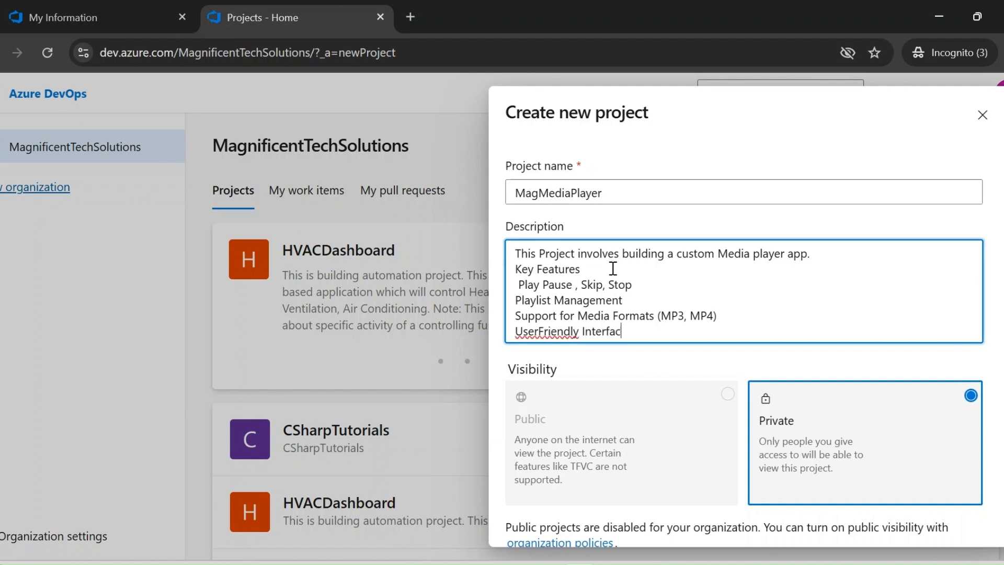
text(e)
right_click(558, 331)
click(627, 250)
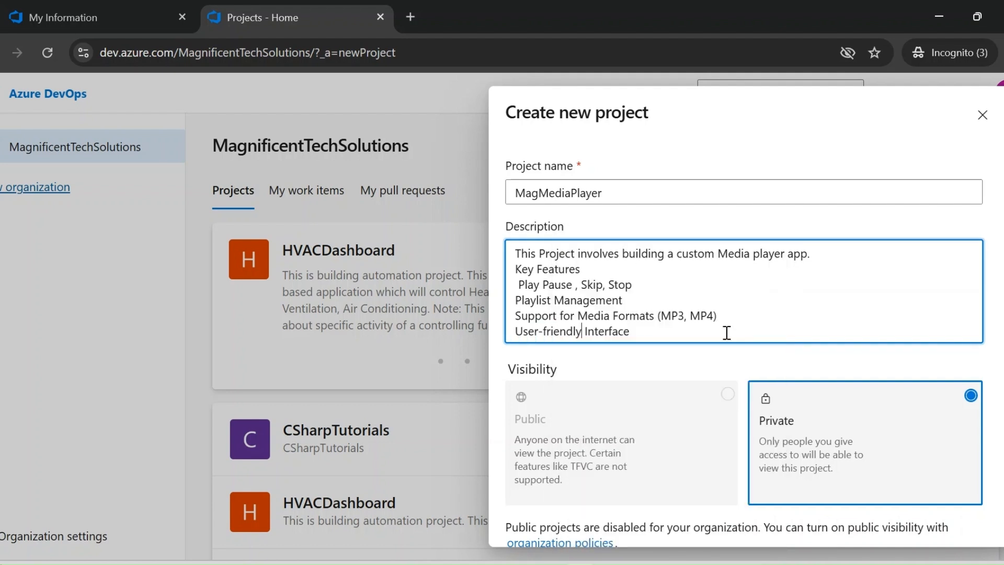
Step: Review the project name, description, visibility setting and the note about public projects in the new project form
drag(610, 195, 479, 184)
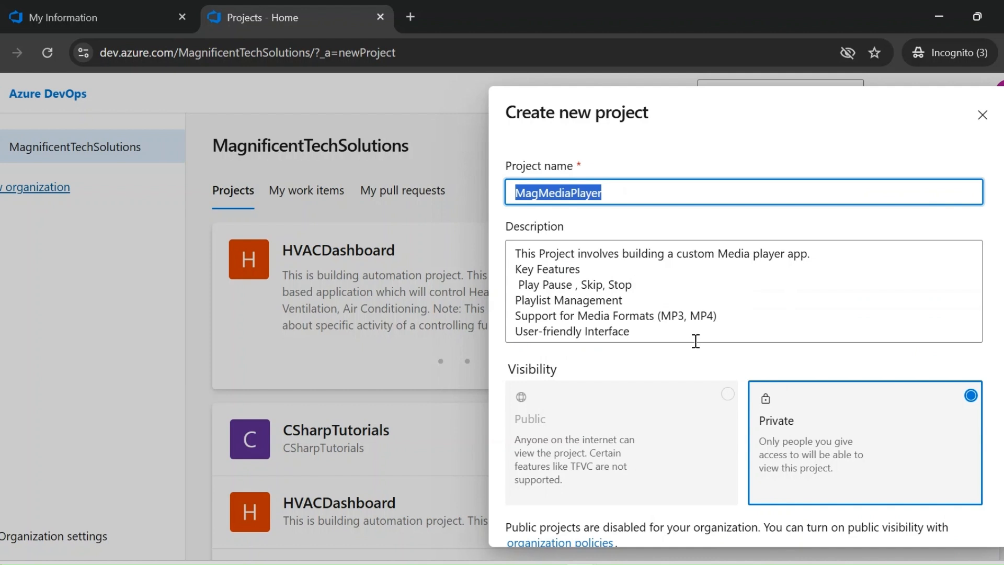
drag(516, 254, 662, 333)
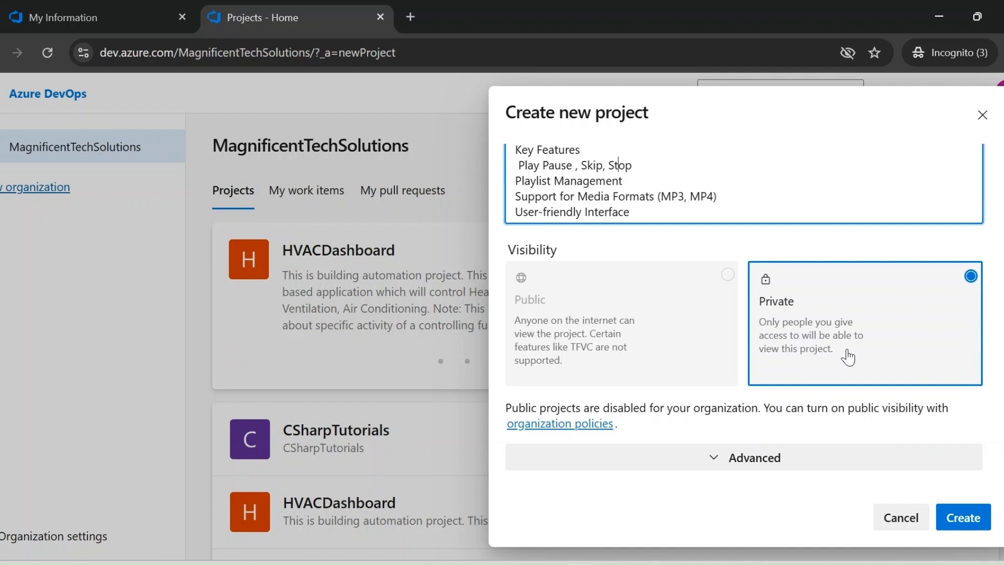
scroll(848, 357, up, 2)
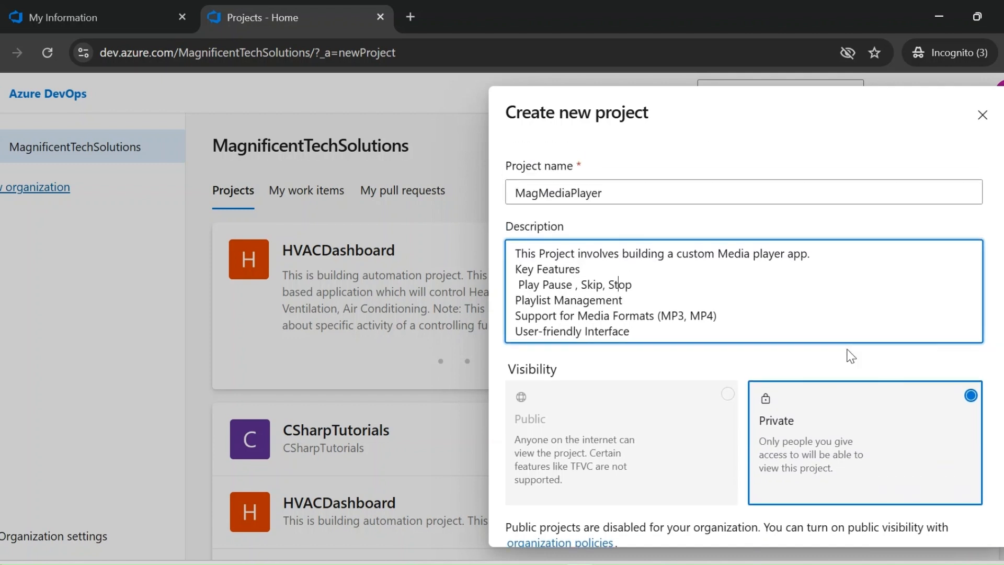
scroll(848, 357, down, 2)
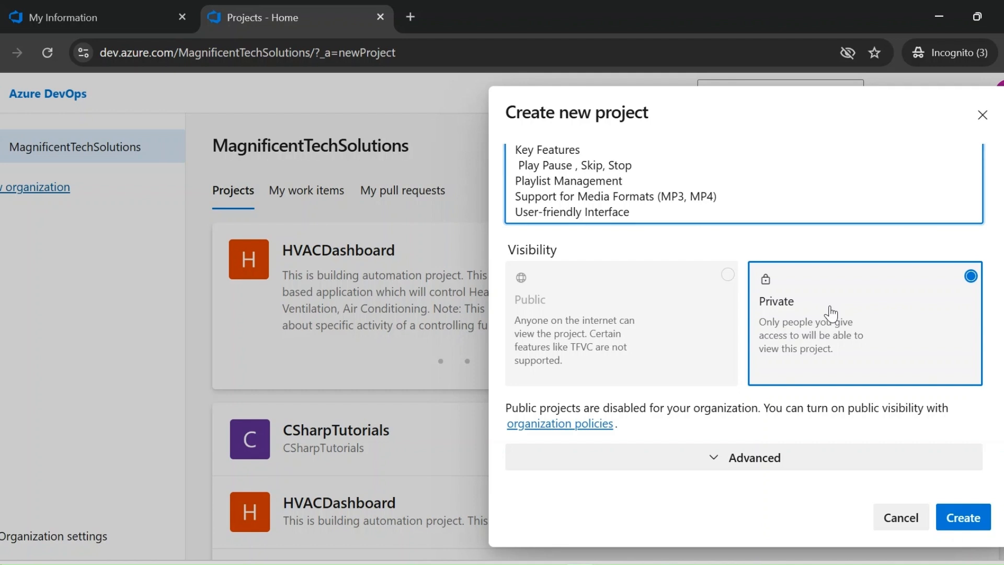
scroll(831, 313, up, 2)
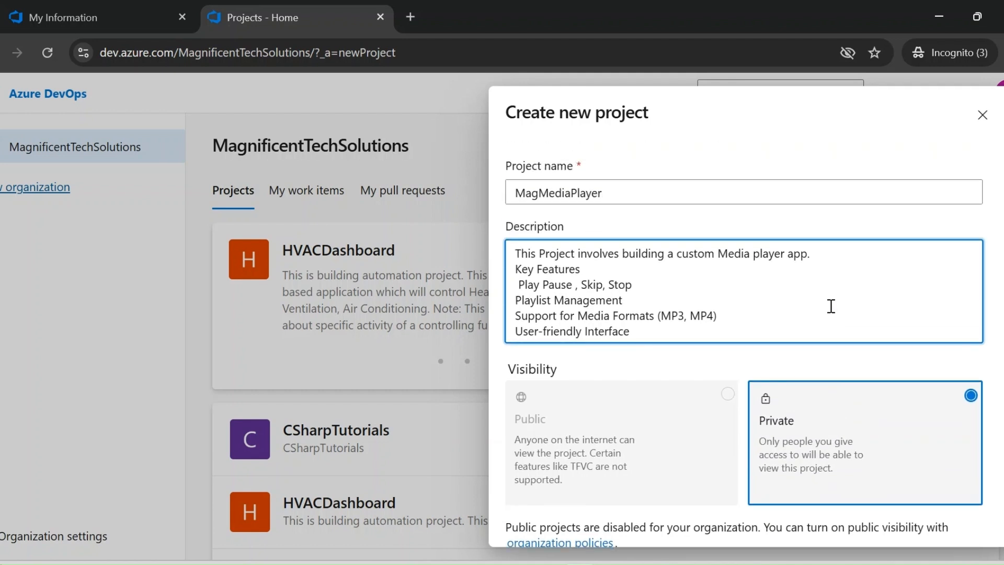
scroll(831, 306, down, 2)
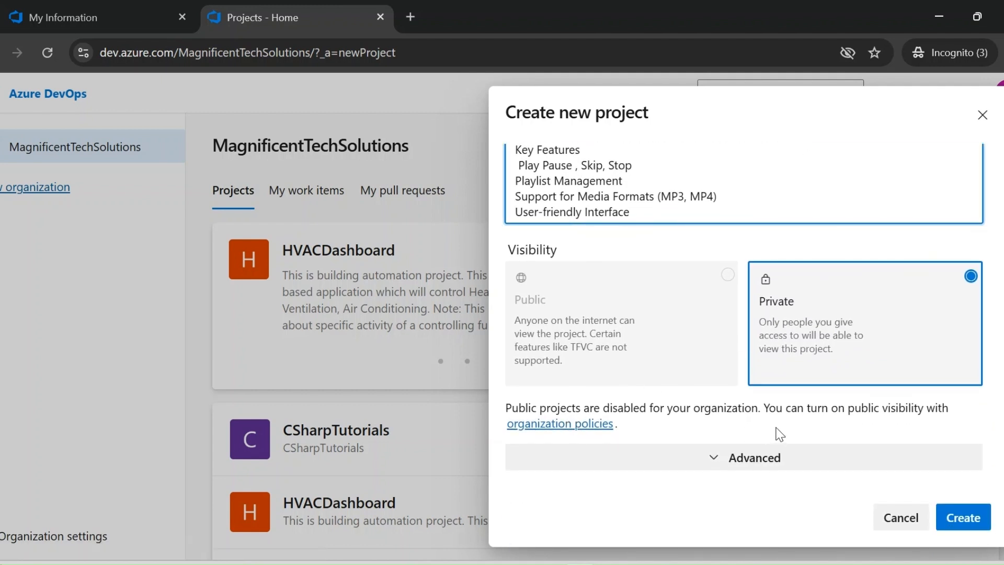
drag(506, 408, 924, 419)
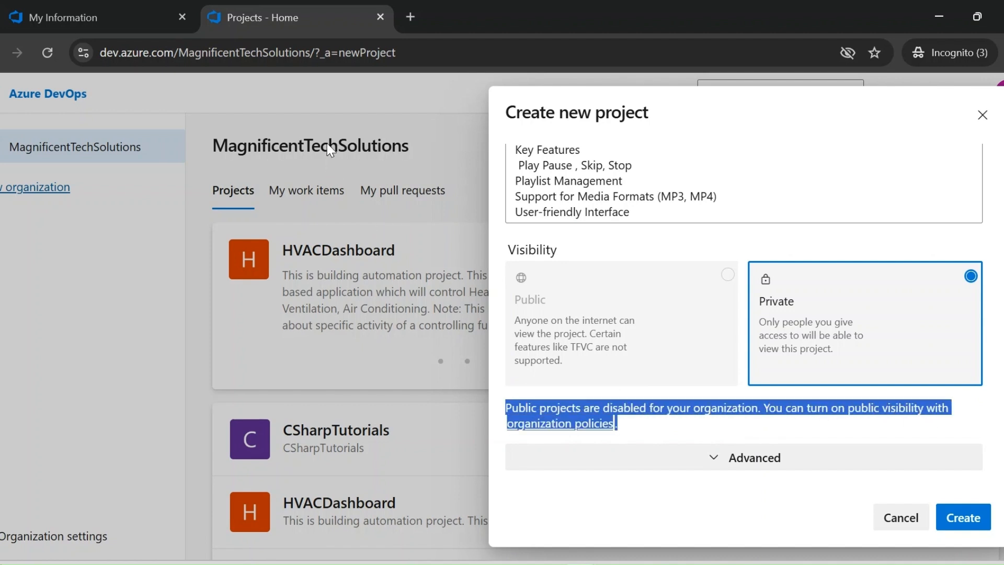
Step: Expand the advanced project options and keep Git as the version control
click(783, 459)
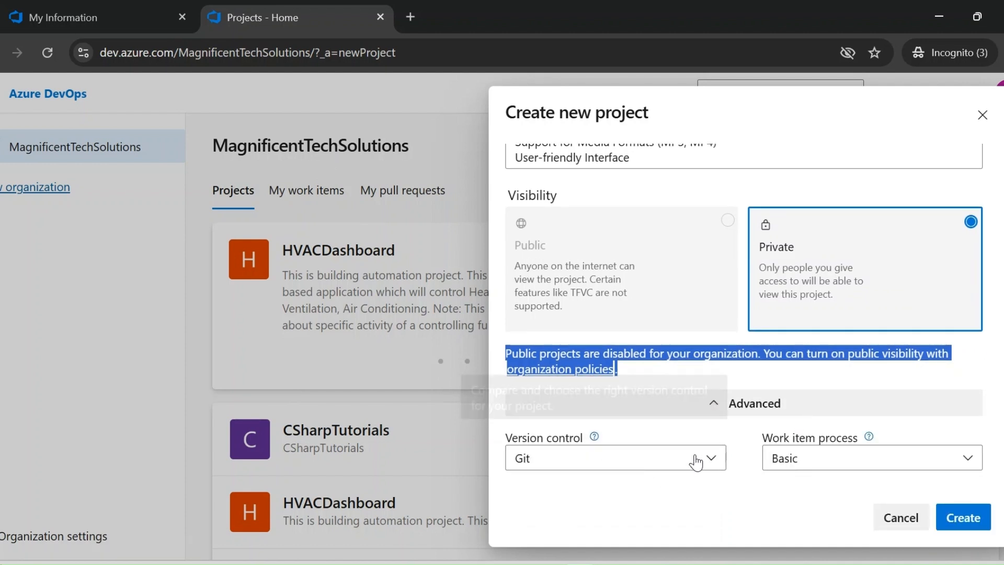
click(713, 464)
click(719, 465)
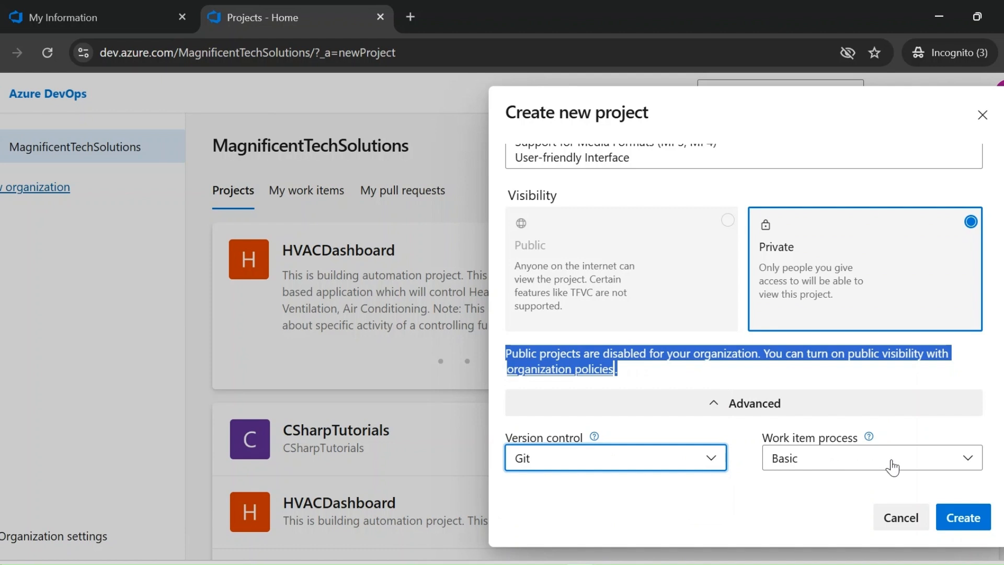
click(717, 464)
click(797, 502)
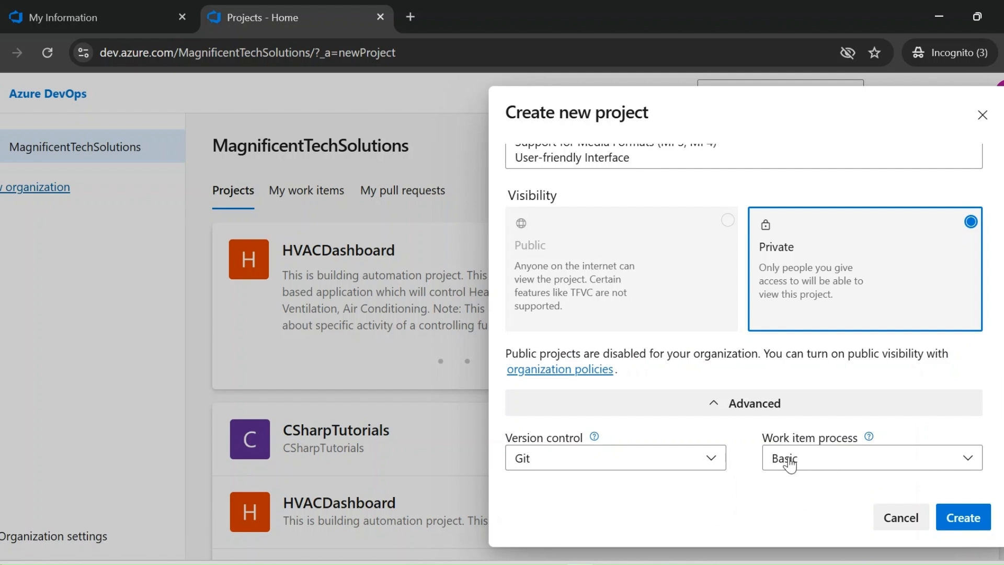
Step: Set the work item process to Agile and create the project
click(822, 463)
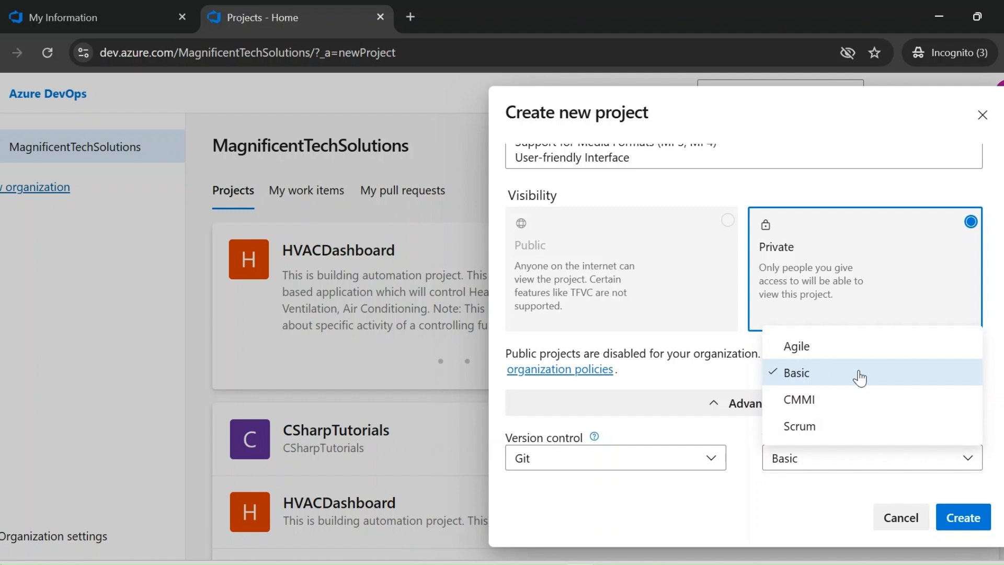
click(818, 347)
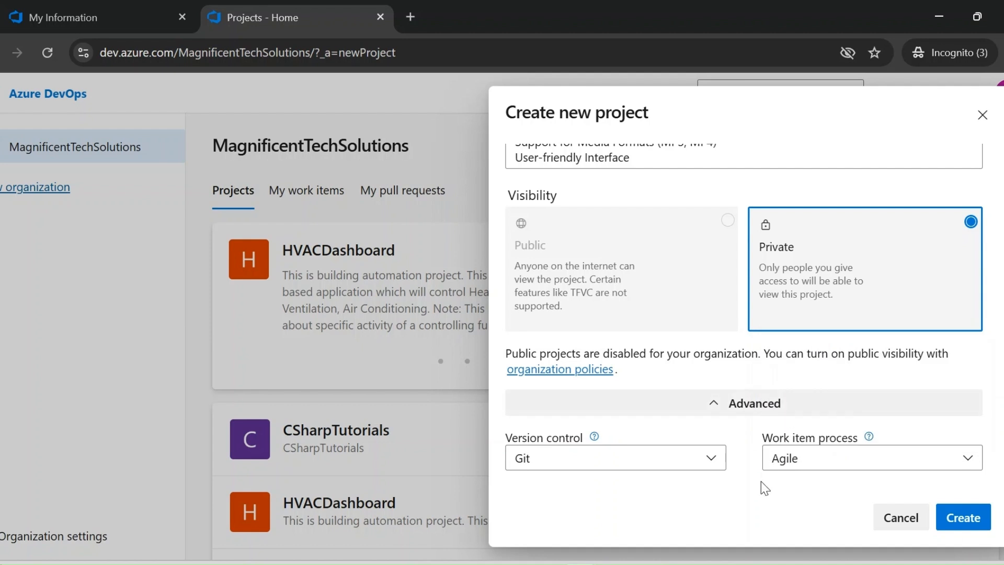
click(801, 463)
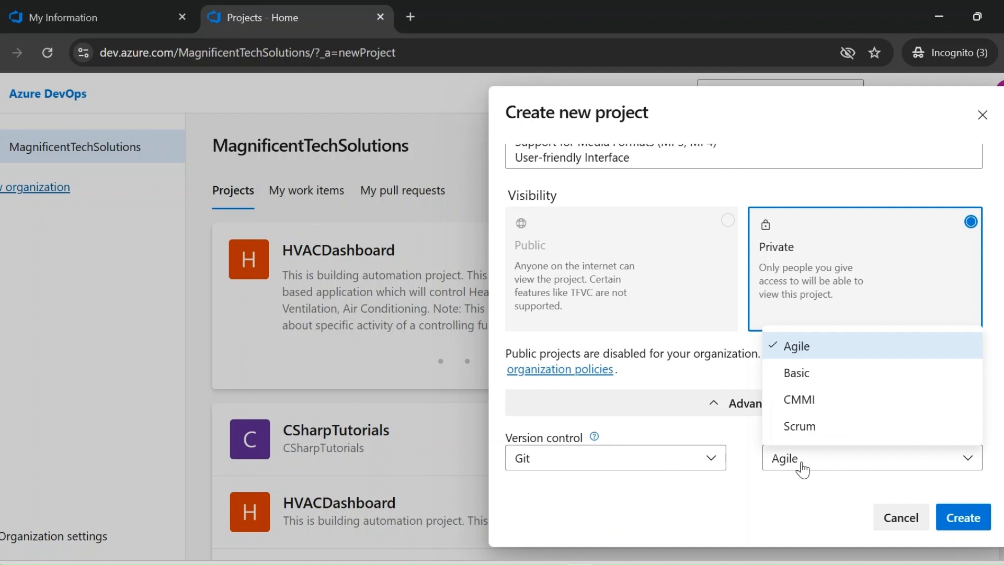
click(838, 349)
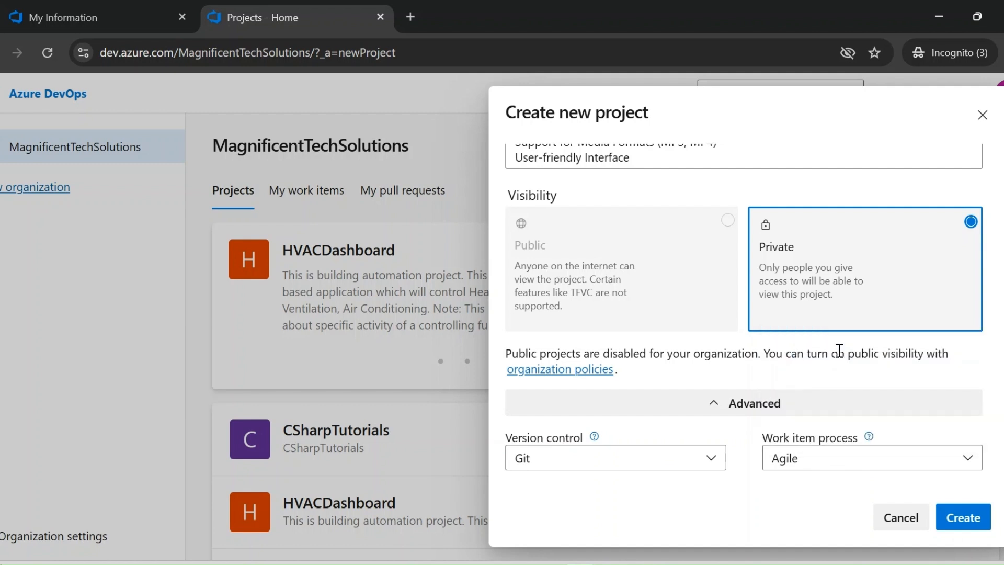
click(965, 520)
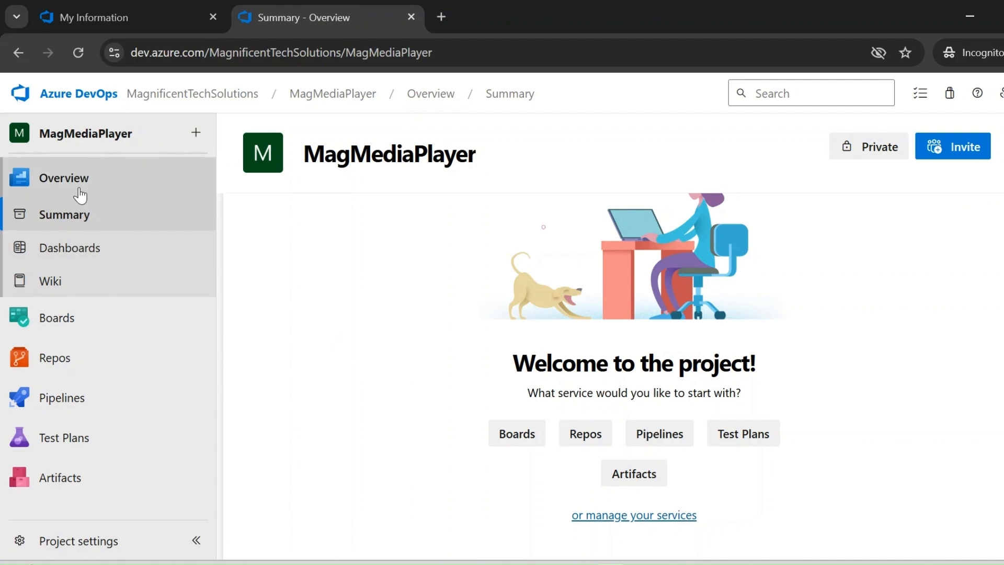
Step: Open the Repos section of the MagMediaPlayer project
mouse_move(59, 315)
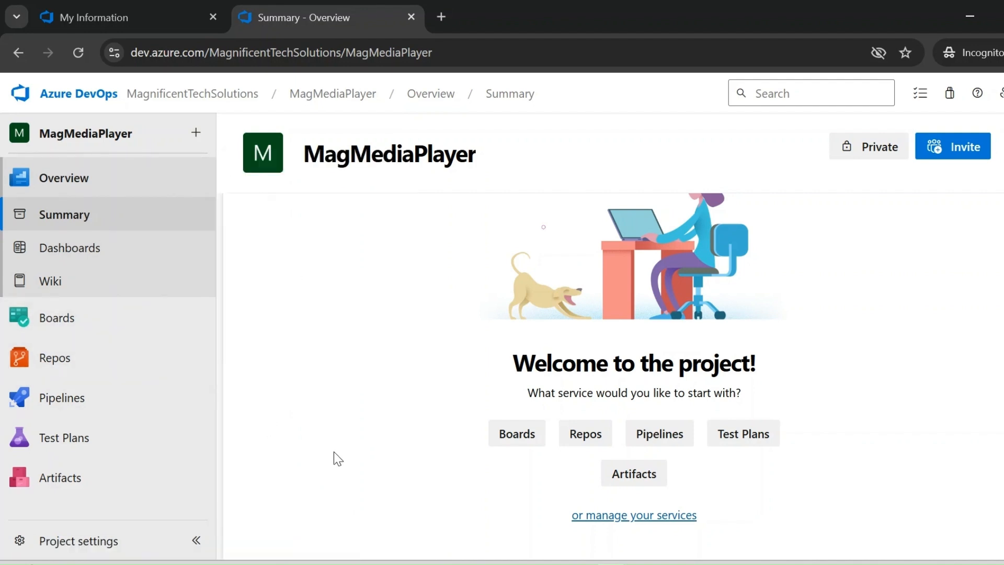
mouse_move(112, 374)
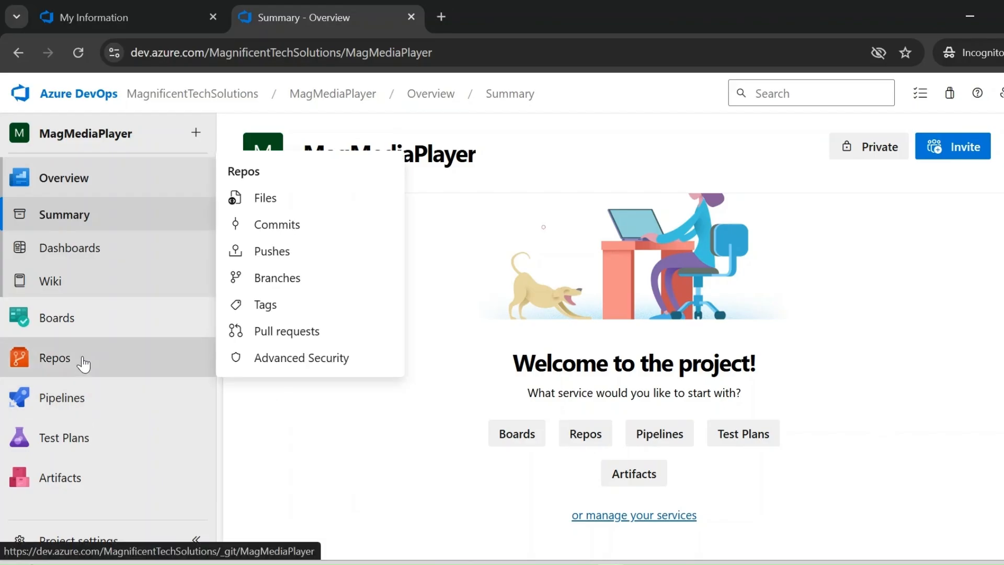
click(83, 361)
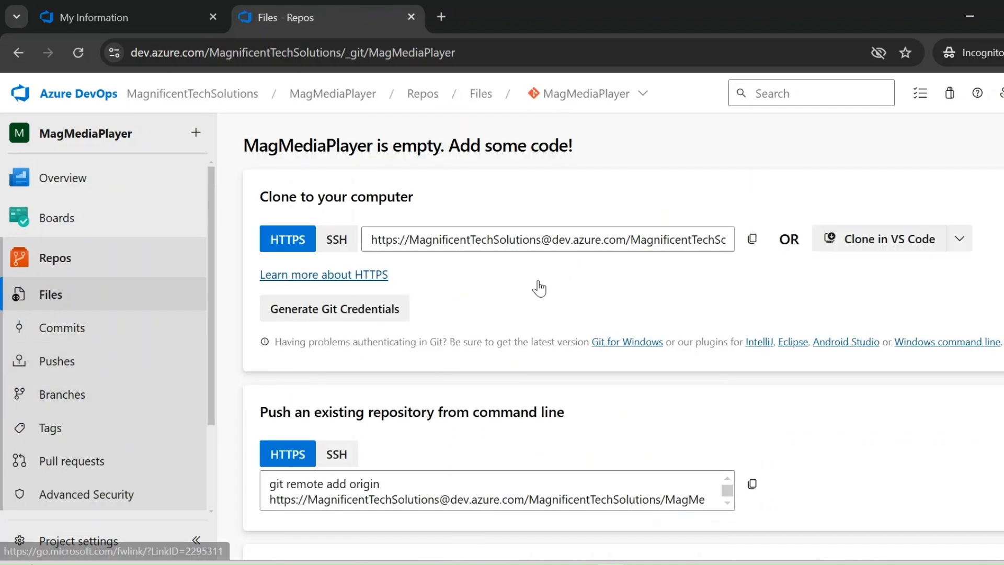
Step: Choose Visual Studio as the development tool for cloning the repository
click(954, 240)
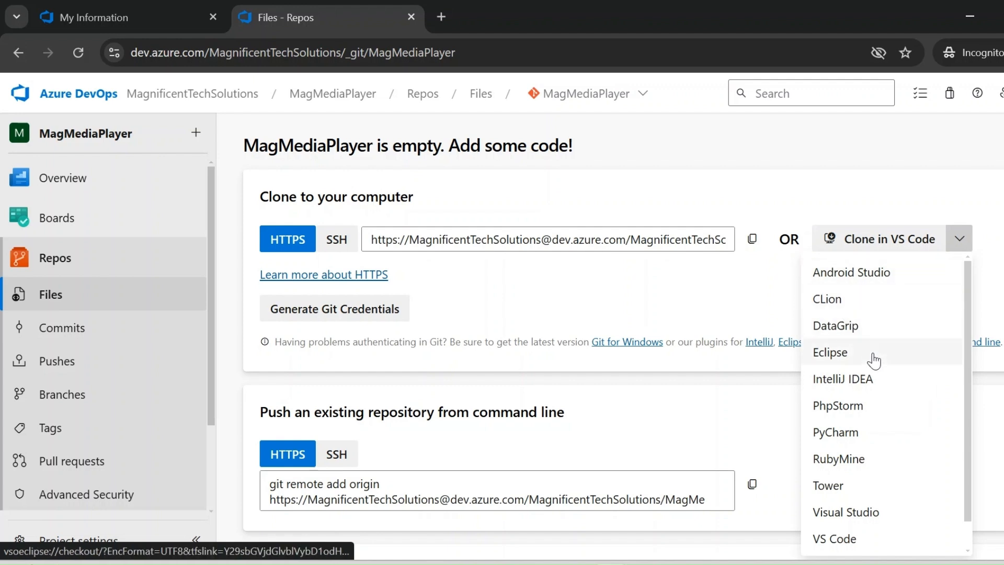
scroll(869, 341, down, 1)
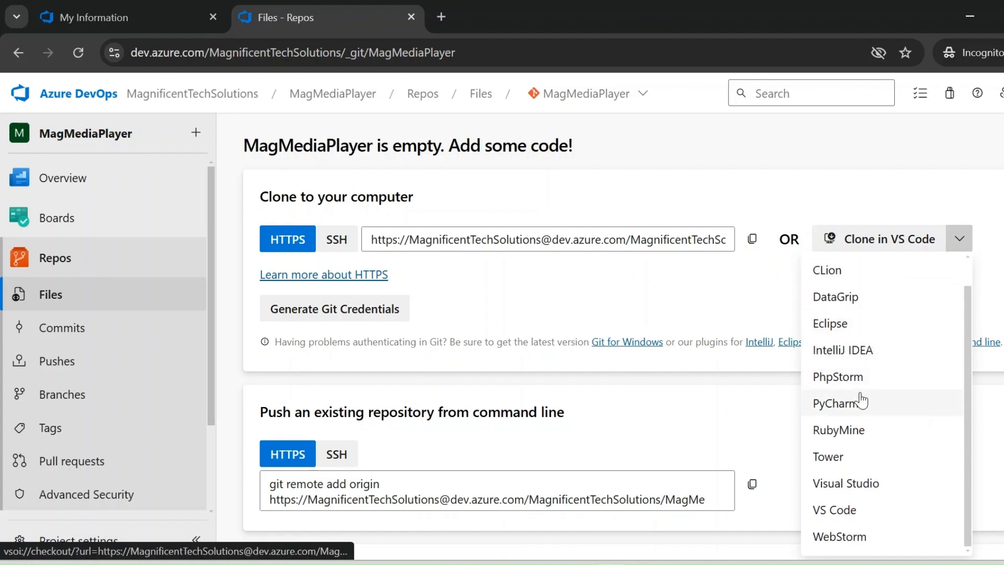
scroll(863, 392, up, 1)
click(1000, 273)
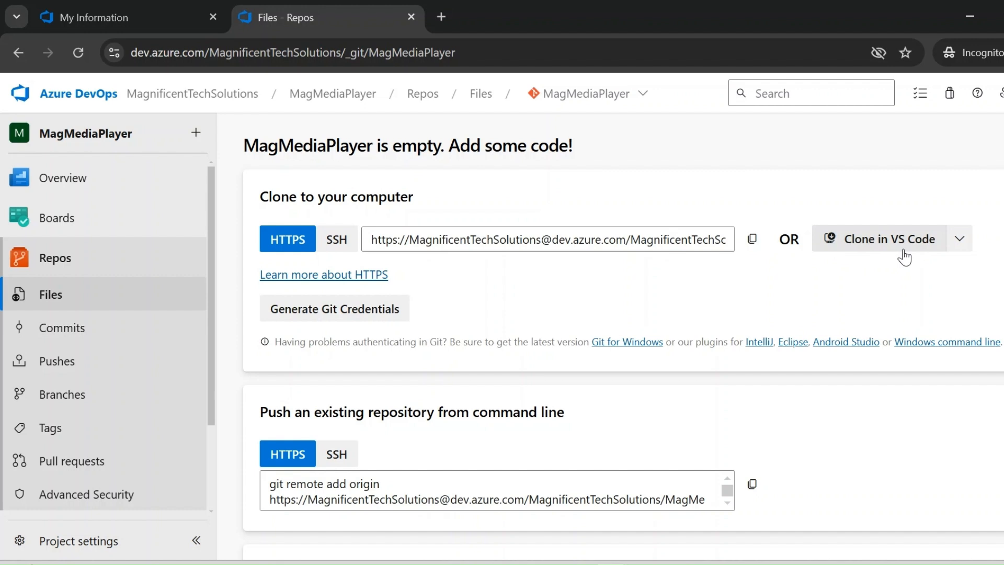
click(962, 249)
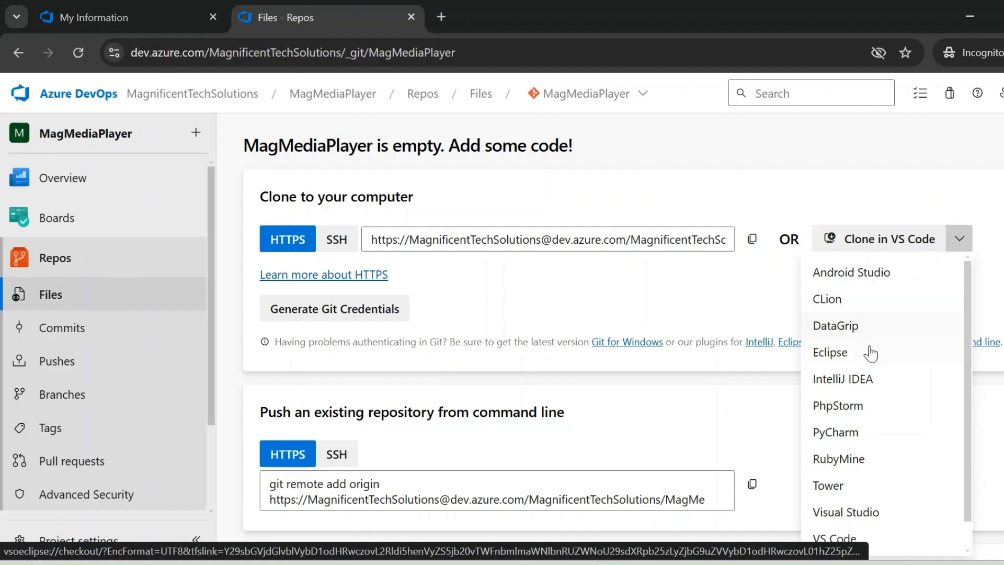
scroll(870, 381, down, 1)
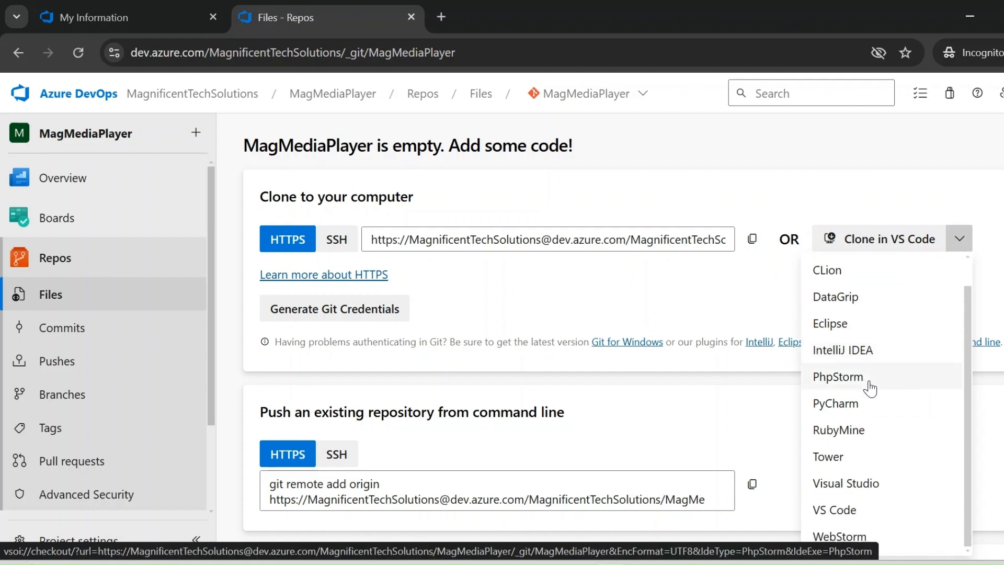
click(860, 492)
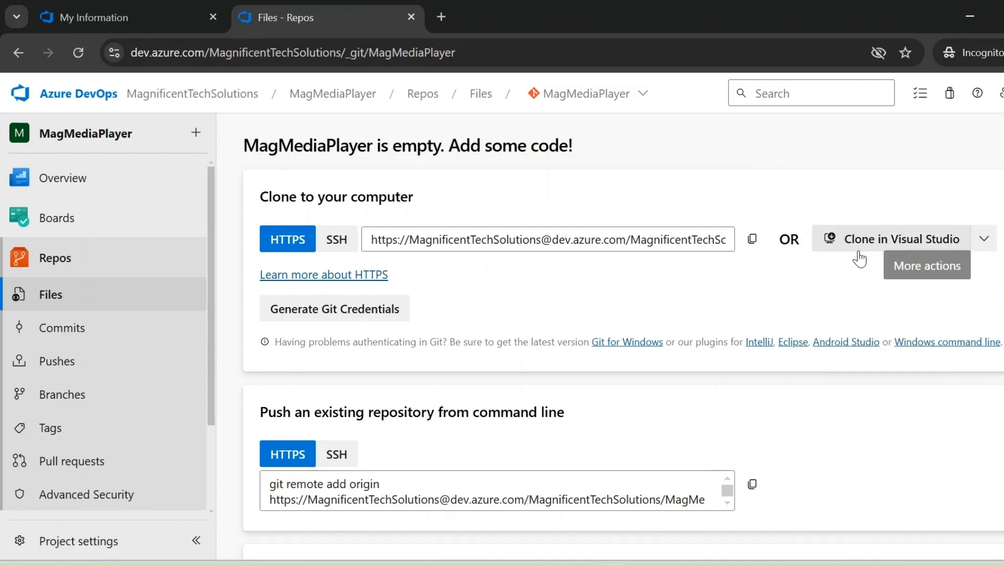
click(984, 239)
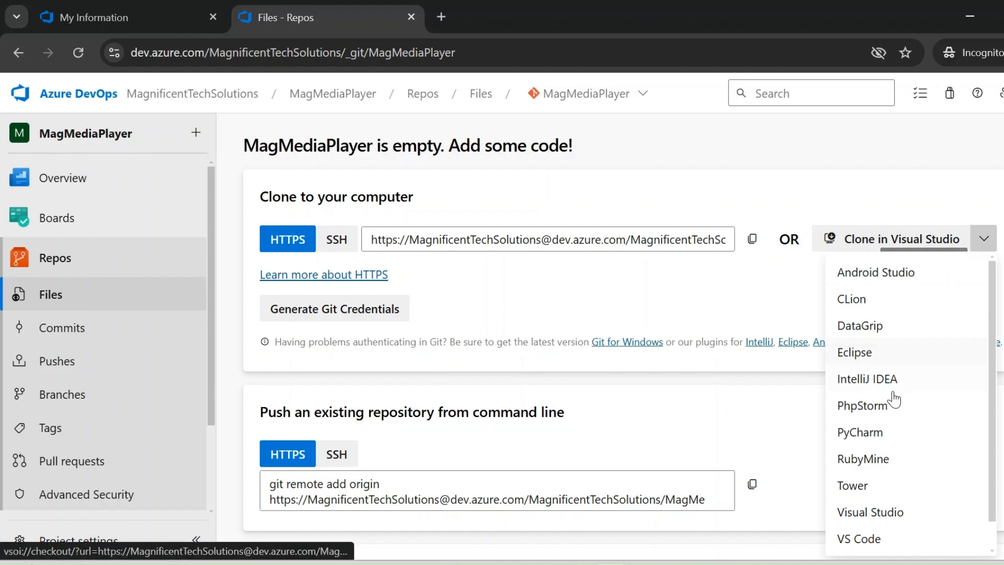
click(757, 298)
Step: Examine the options for pushing an existing repository, importing one, and initializing the main branch with a README or gitignore
scroll(315, 303, down, 2)
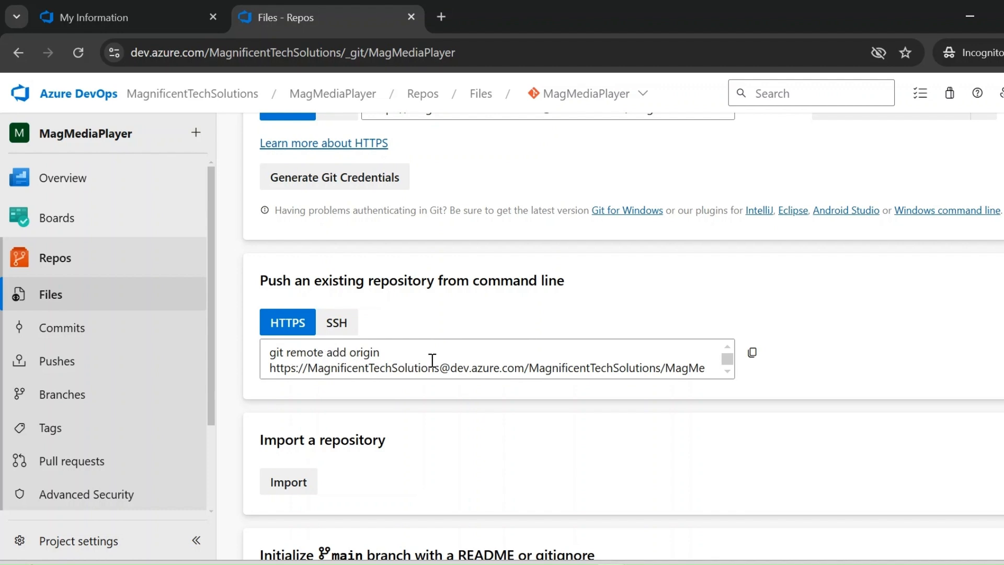
scroll(470, 361, down, 1)
scroll(465, 365, up, 1)
scroll(465, 362, down, 2)
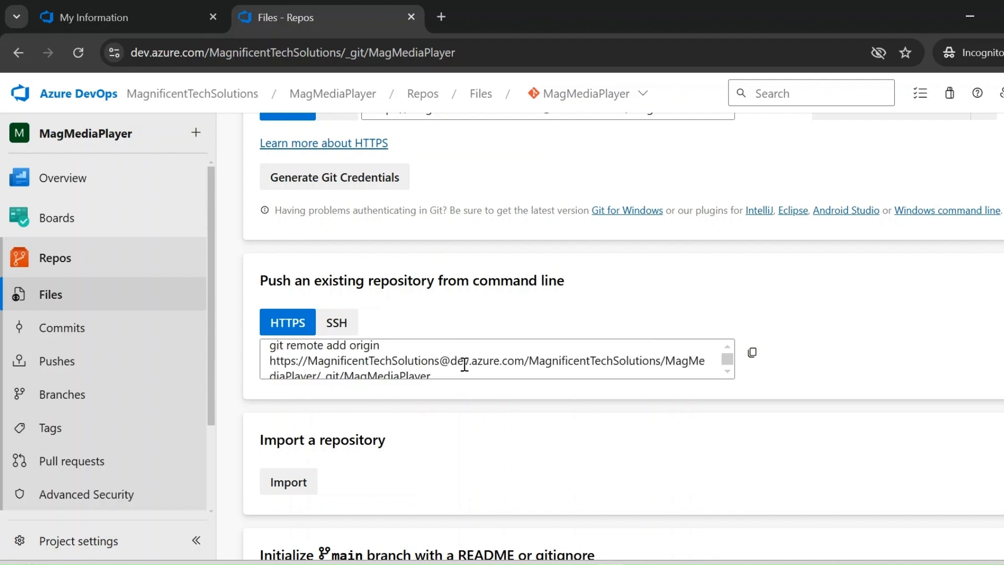
scroll(523, 369, up, 1)
scroll(806, 429, down, 2)
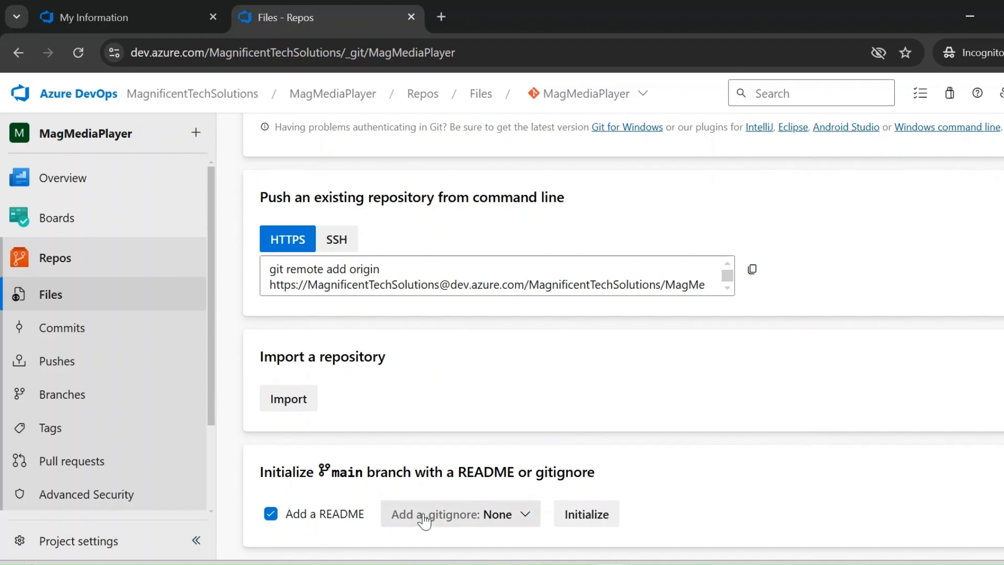
drag(265, 473, 484, 476)
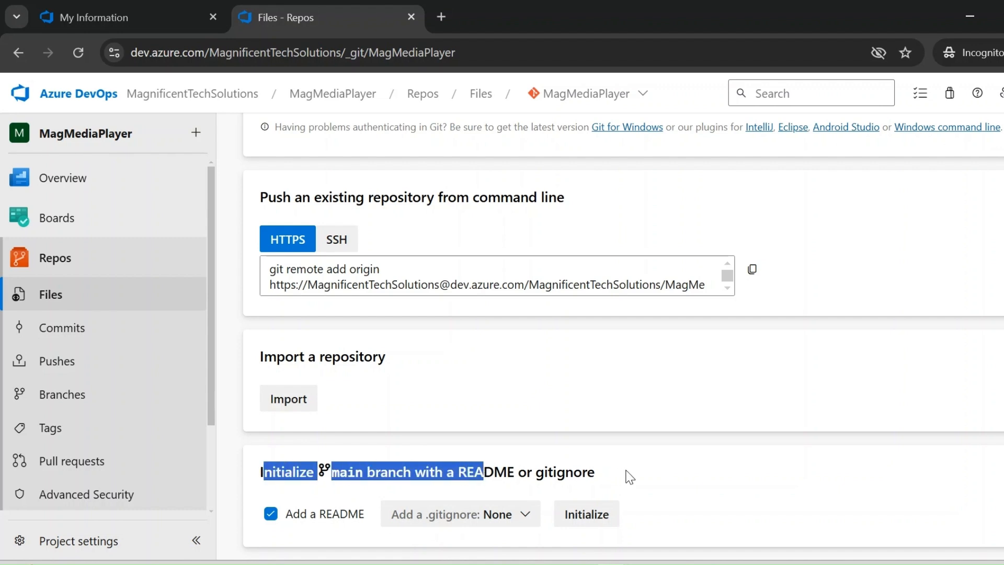
click(629, 477)
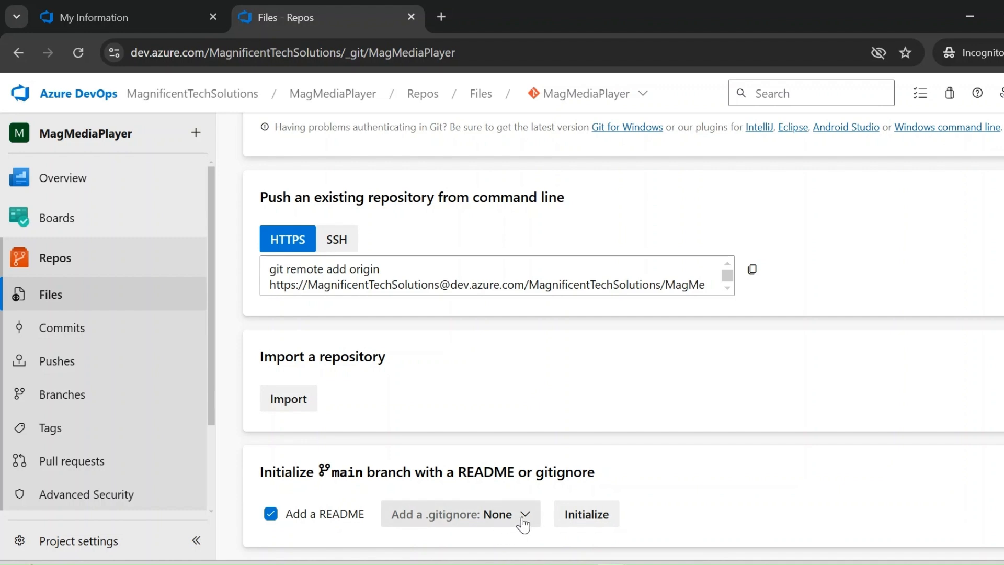
Step: Find the VisualStudio template by filtering for "Vis" and set it as the .gitignore for the main branch
scroll(866, 278, up, 4)
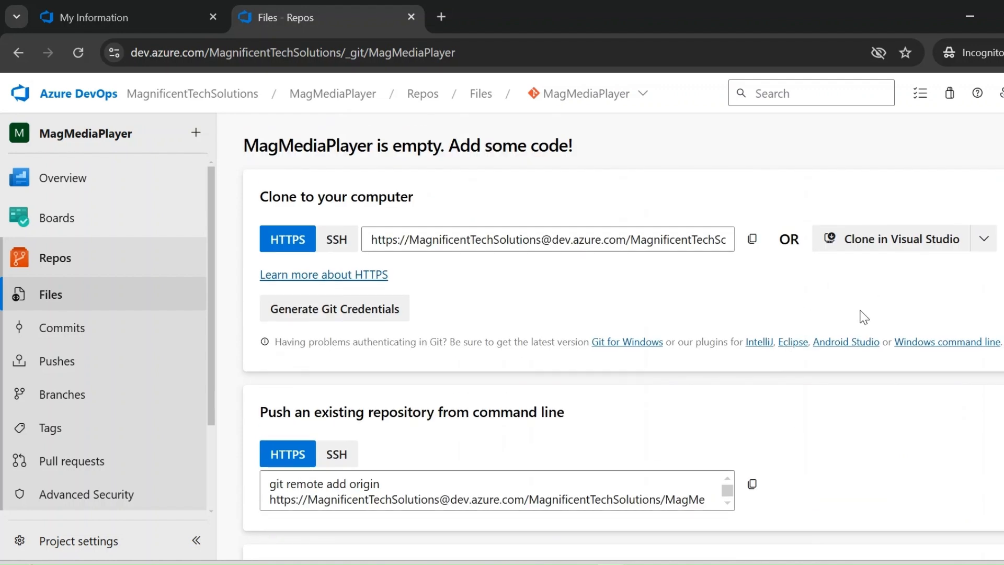
scroll(721, 319, down, 3)
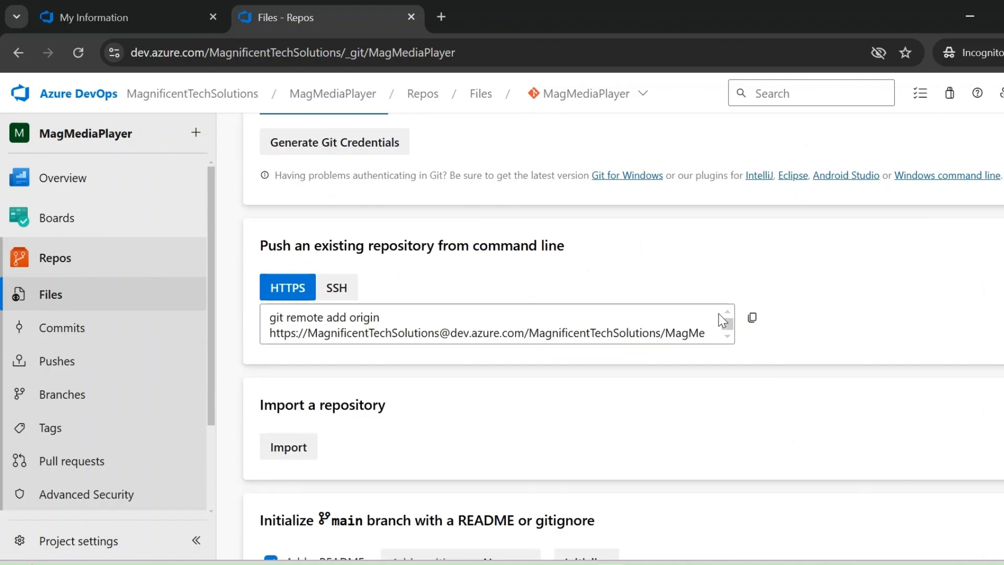
scroll(720, 314, down, 1)
scroll(690, 434, down, 1)
click(533, 515)
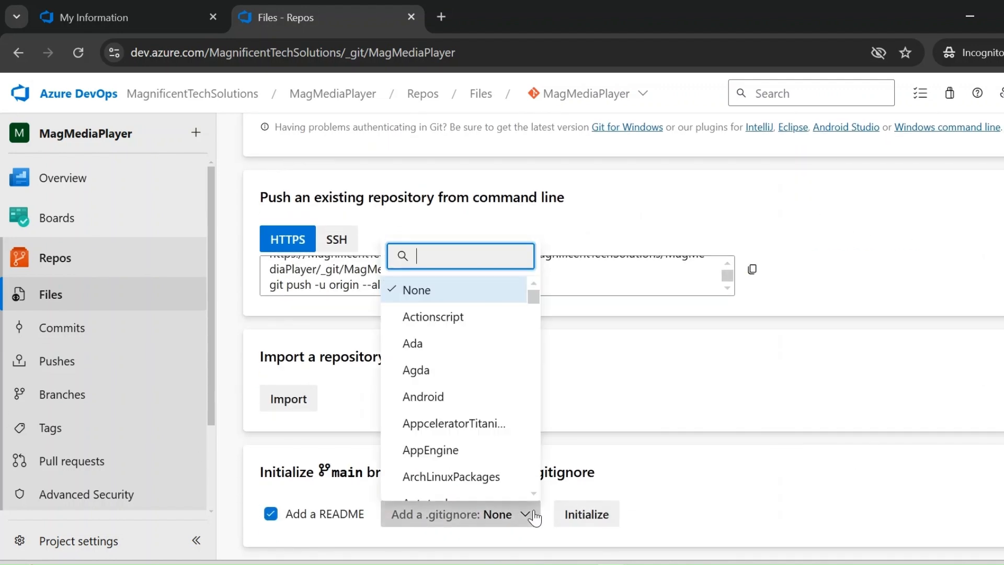
text(Vi)
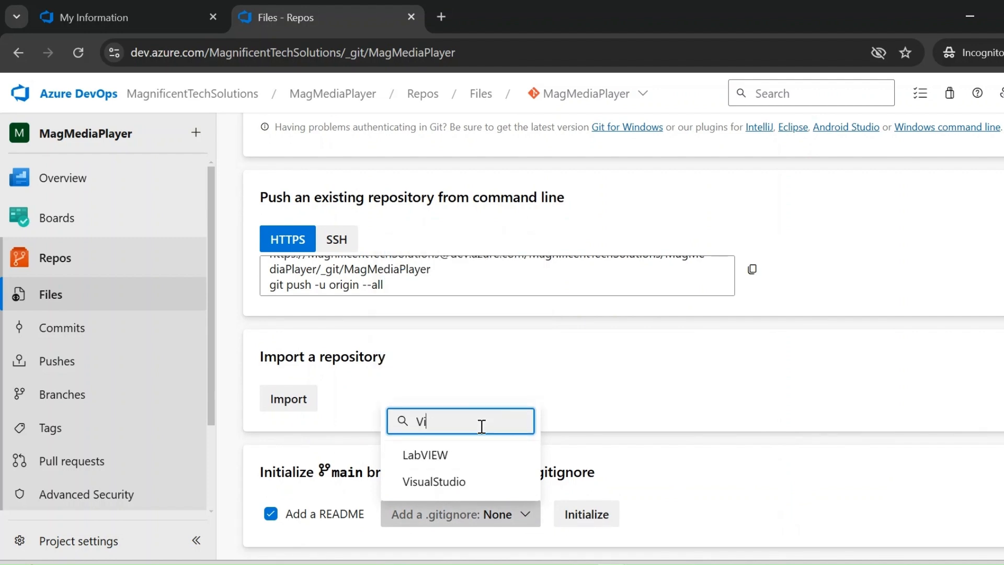
key(BackSpace)
text(isj)
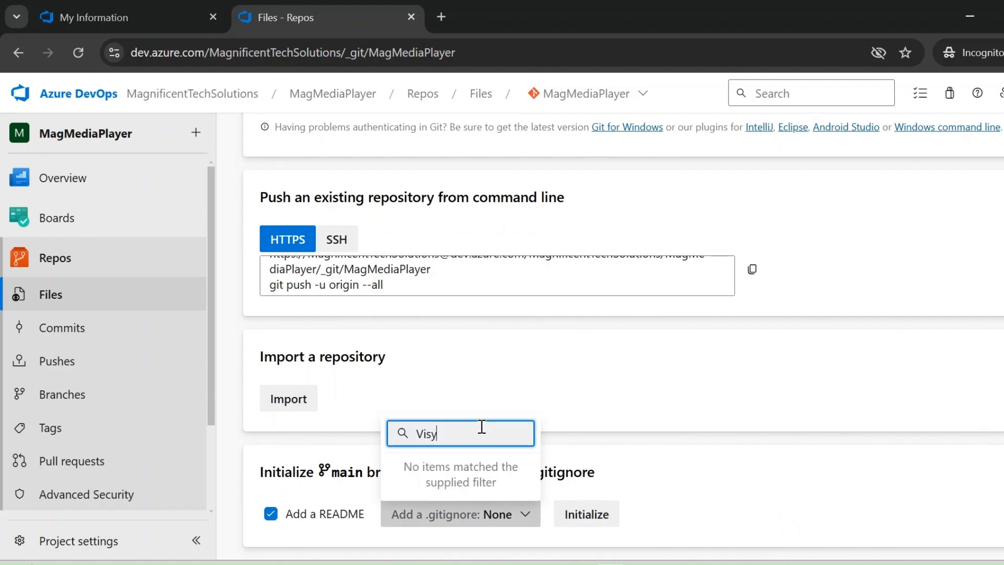
key(BackSpace)
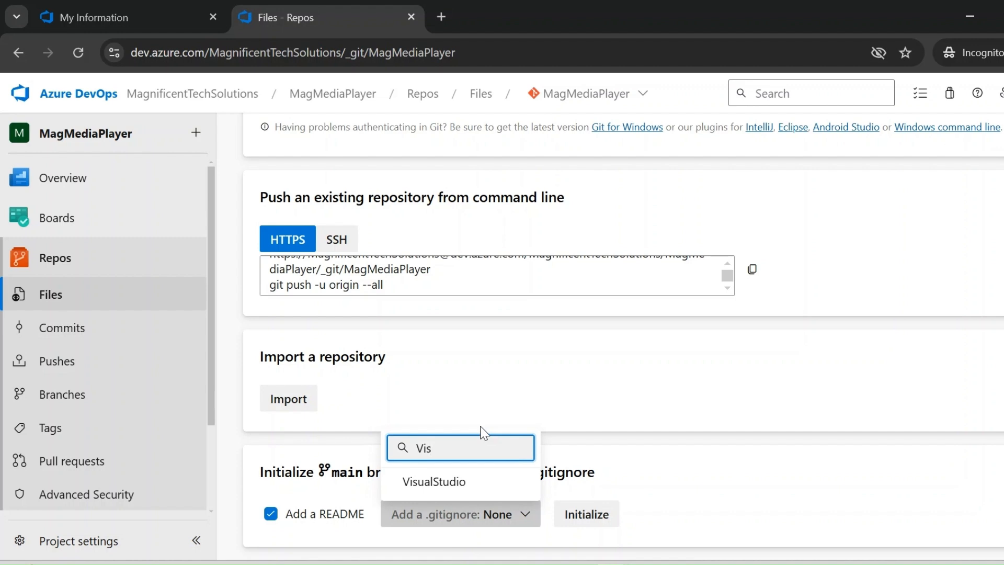
click(413, 482)
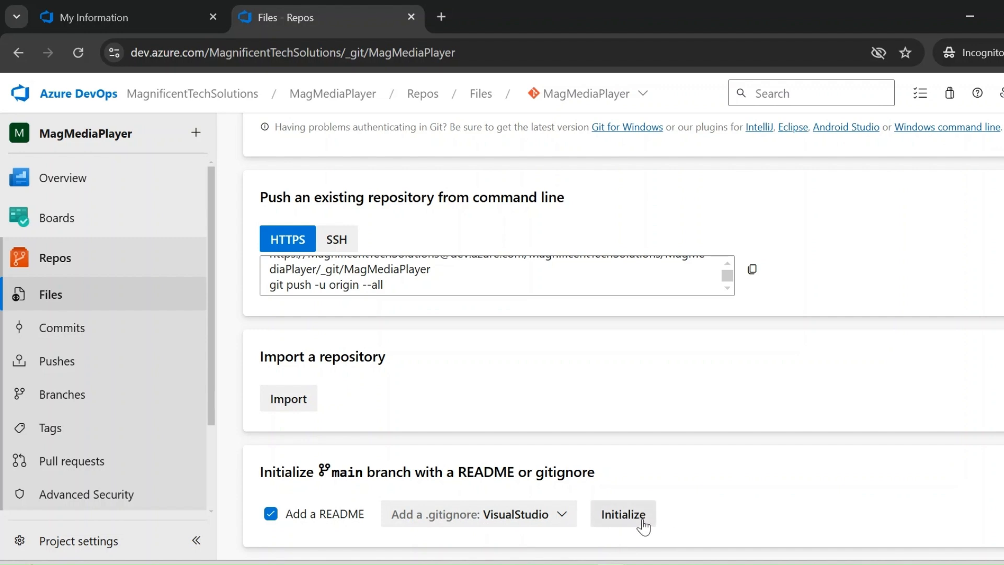
Step: Initialize the main branch with a README and the VisualStudio .gitignore
scroll(904, 386, up, 5)
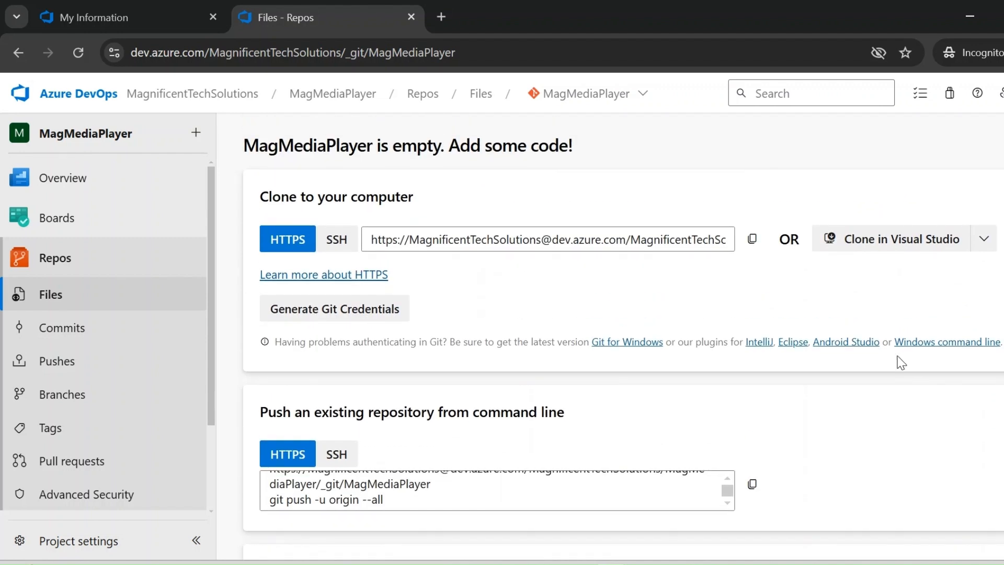
scroll(890, 282, down, 4)
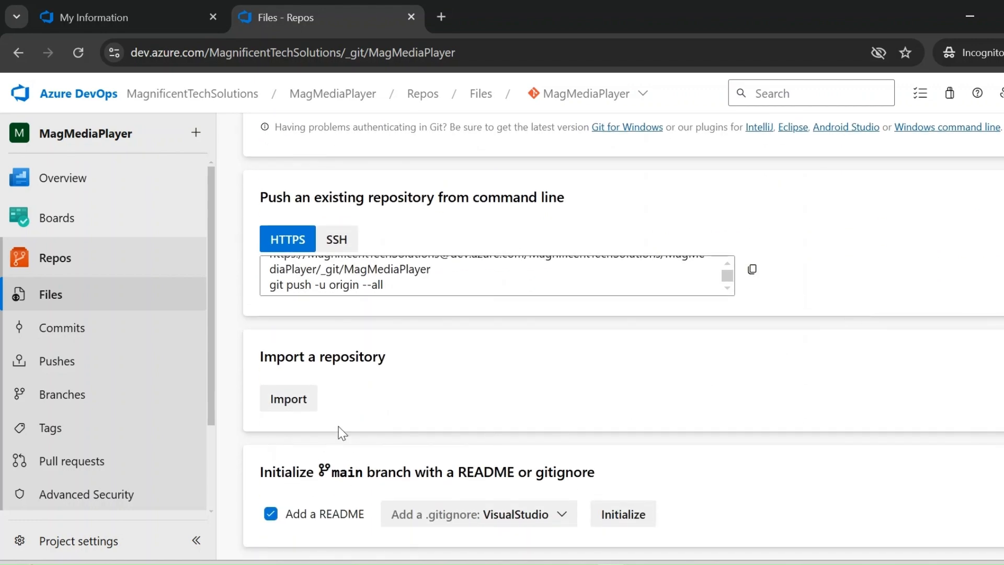
scroll(341, 432, up, 5)
scroll(290, 415, down, 5)
drag(273, 473, 657, 480)
click(322, 481)
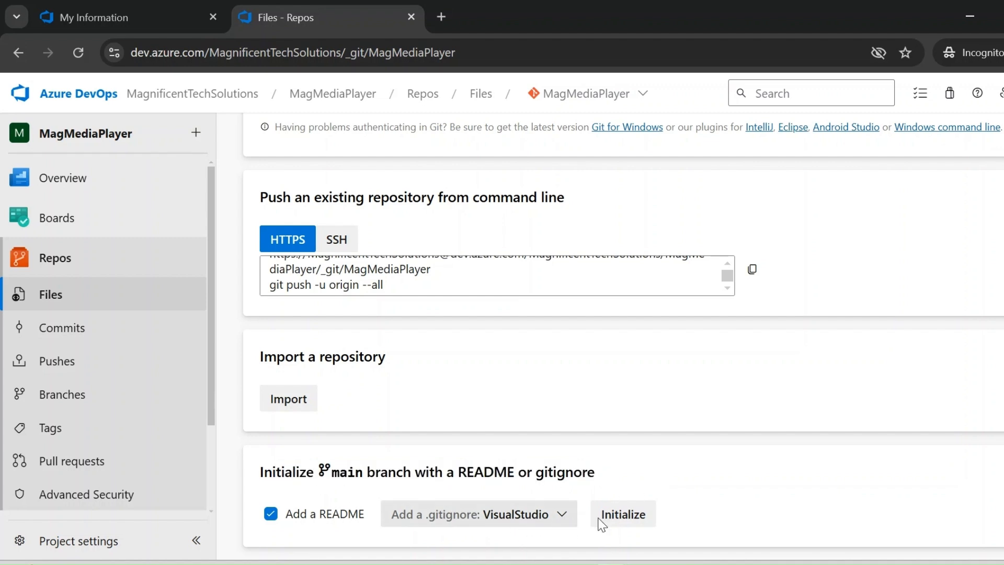
click(634, 515)
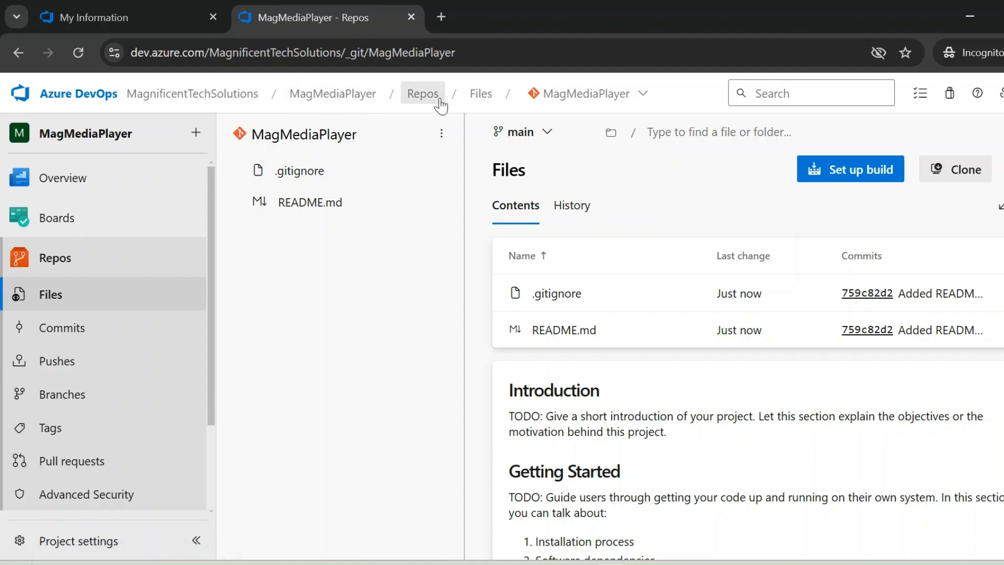
Step: Look over the available repositories and the README content, and open the commit history of the main branch's files
click(622, 99)
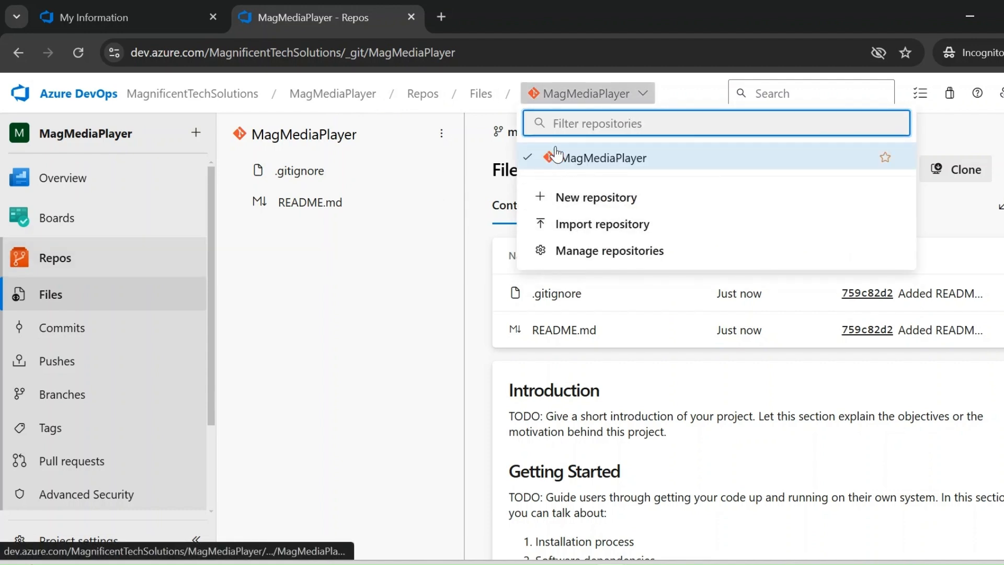
click(390, 278)
scroll(511, 376, down, 2)
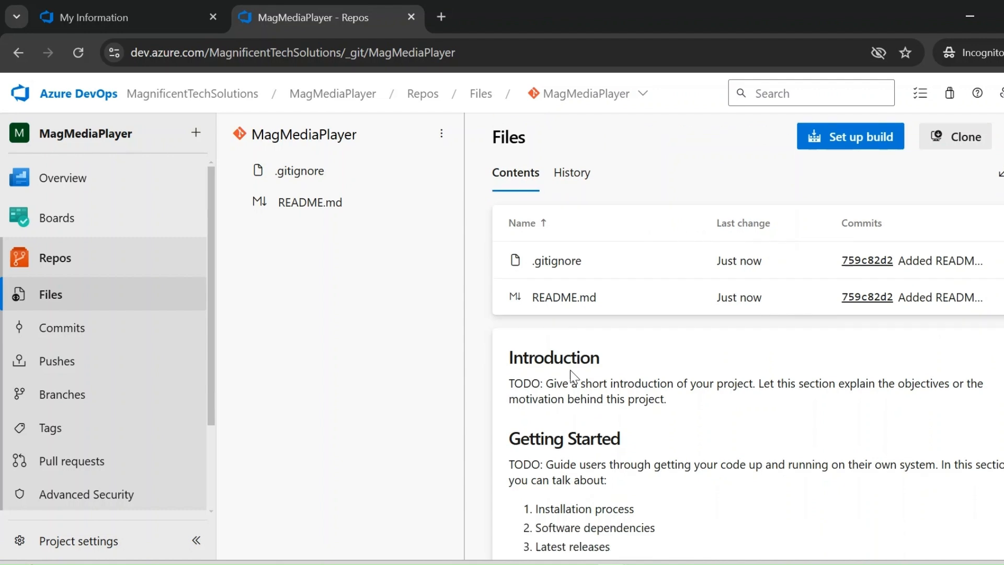
scroll(571, 366, up, 2)
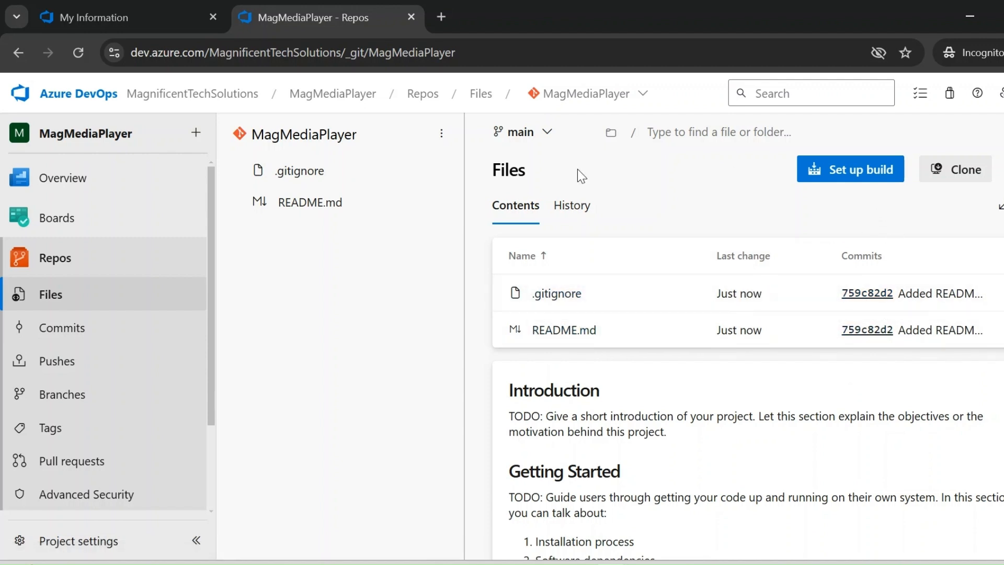
click(579, 206)
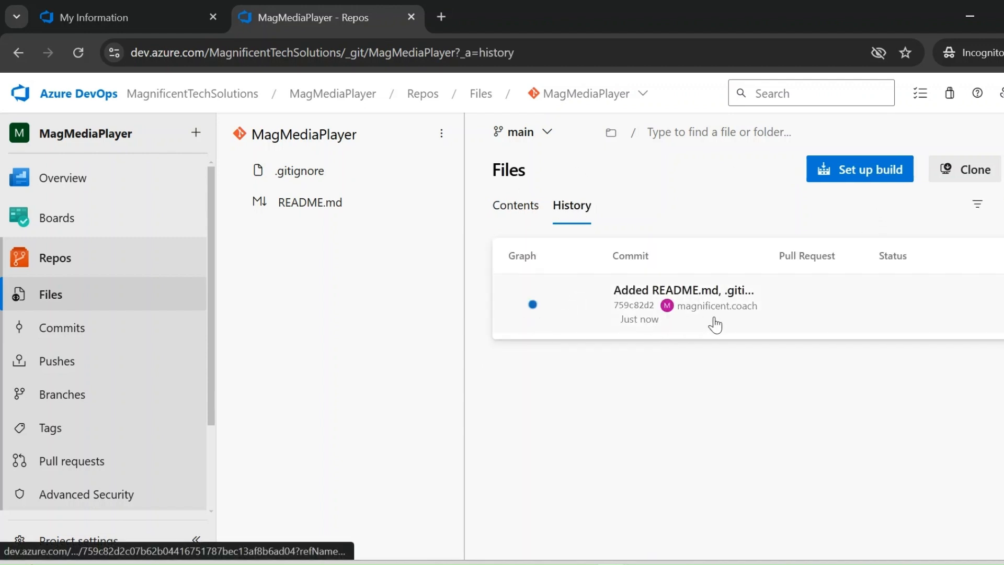